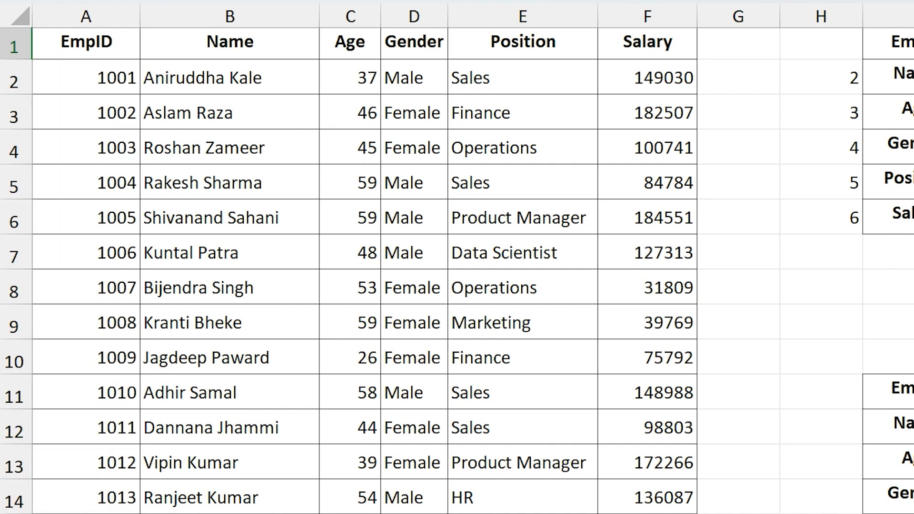
Step: Examine the employee table, comparing the EmpID column in F with the Name, Age, Gender, Position and Salary columns before it
left_click_drag(100, 53, 523, 511)
scroll(286, 248, "up", 2)
left_click_drag(117, 76, 33, 432)
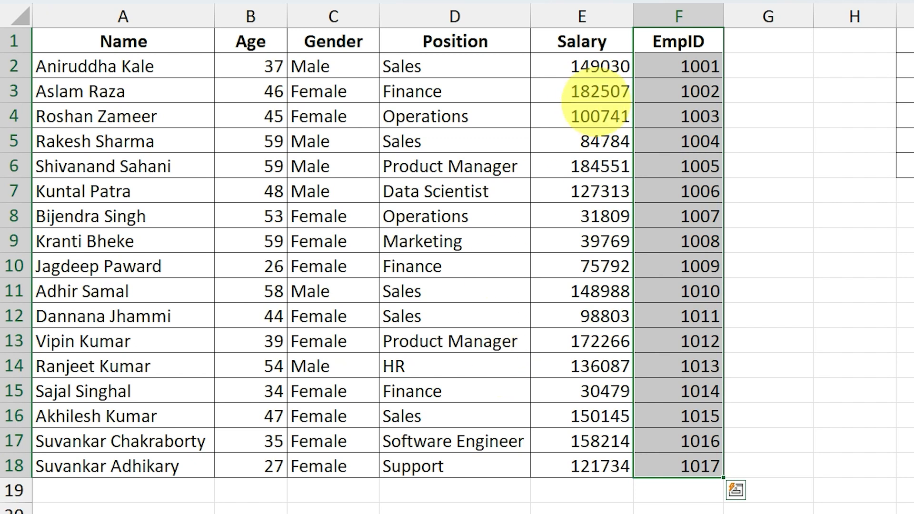
left_click_drag(673, 40, 669, 459)
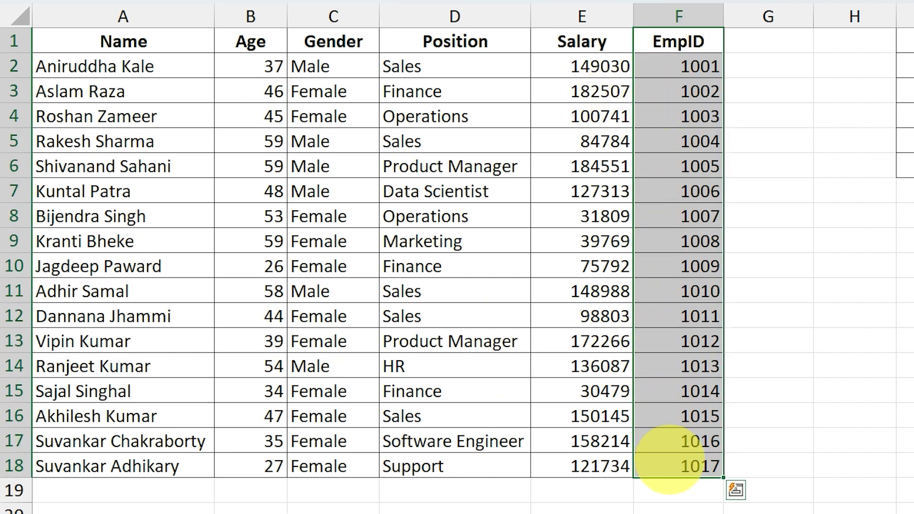
left_click_drag(180, 50, 576, 452)
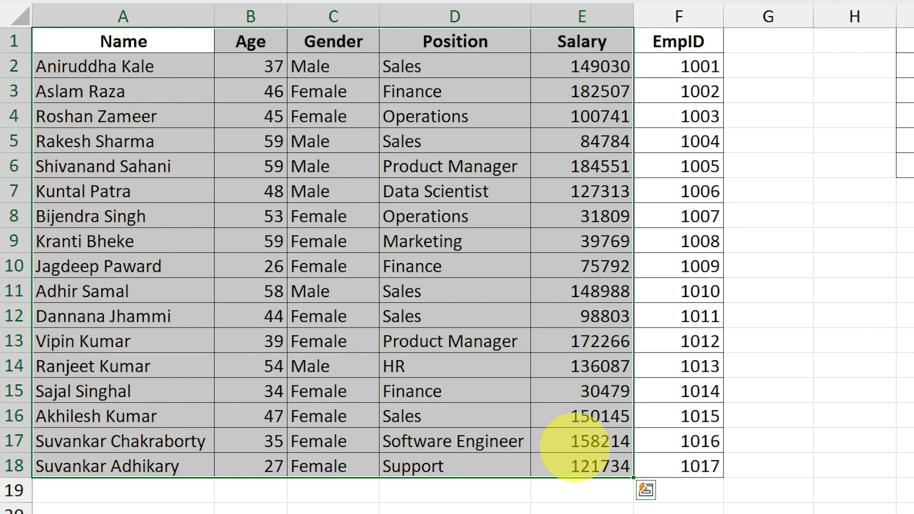
left_click_drag(702, 65, 686, 210)
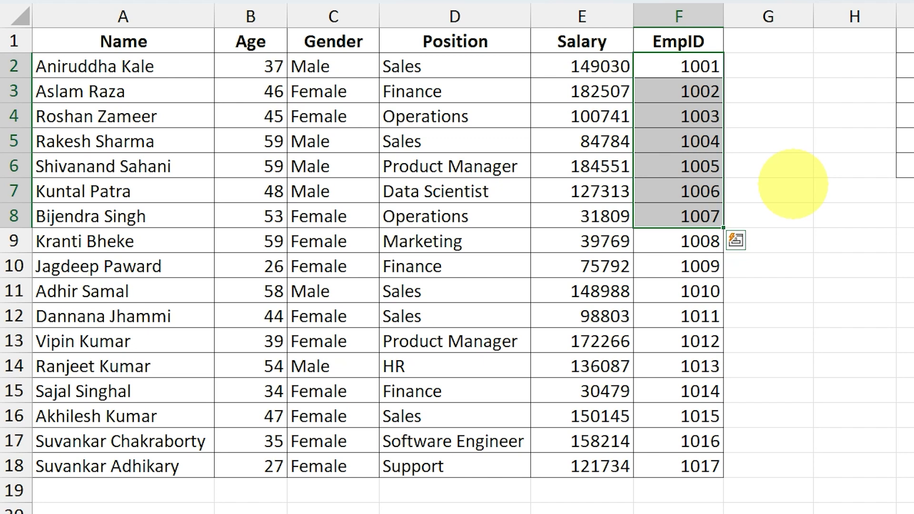
left_click(793, 184)
left_click_drag(163, 41, 145, 468)
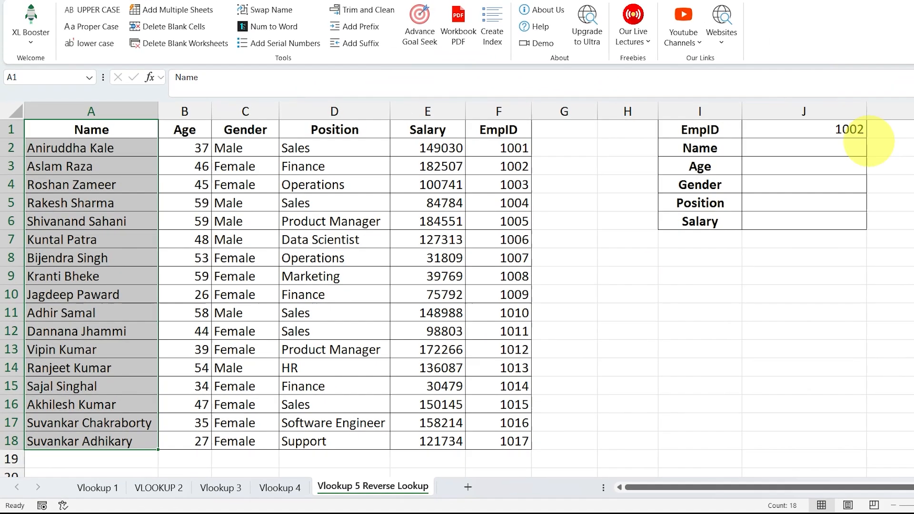
Step: Set the lookup EmpID in J1 to the ID of the employee in row 4
type("1003")
key("Return")
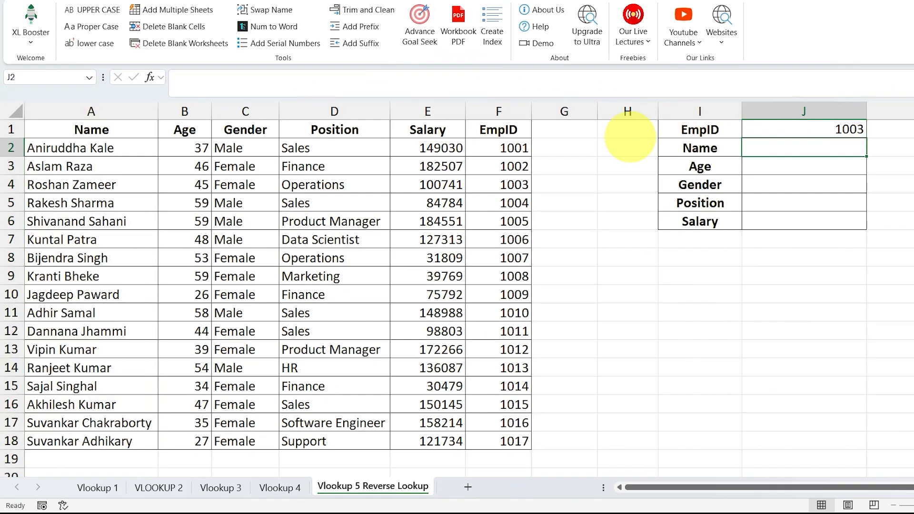
left_click_drag(784, 152, 796, 235)
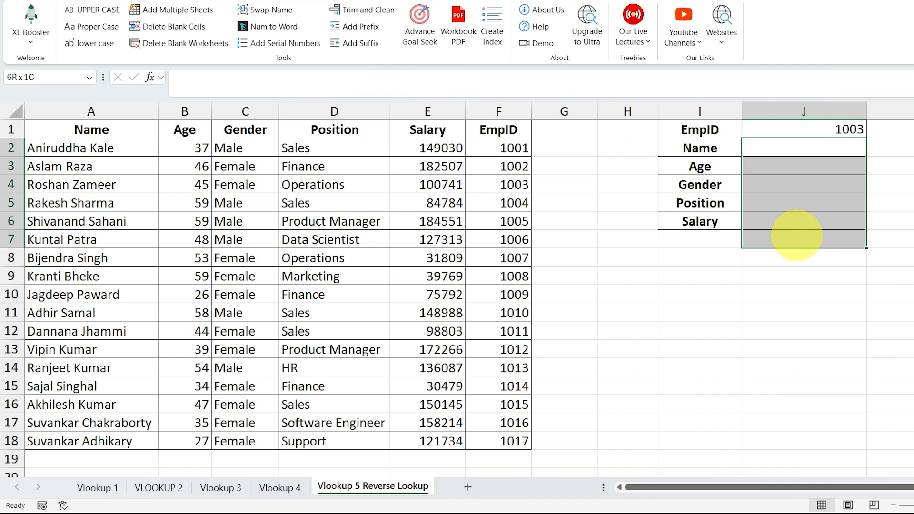
left_click(792, 149)
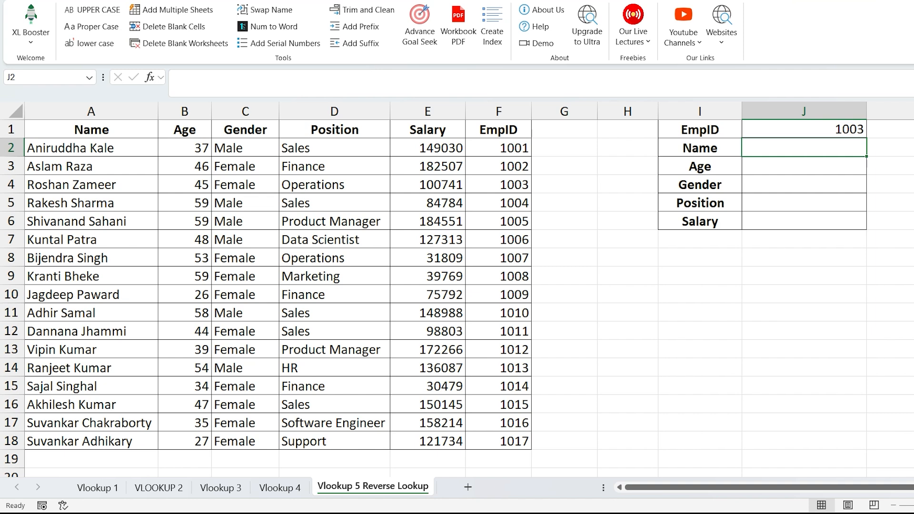
Step: Start a CHOOSE formula in the empty cell L1 with the index array {1,2,3,4,5,6}
left_click(913, 487)
left_click_drag(913, 487, 822, 473)
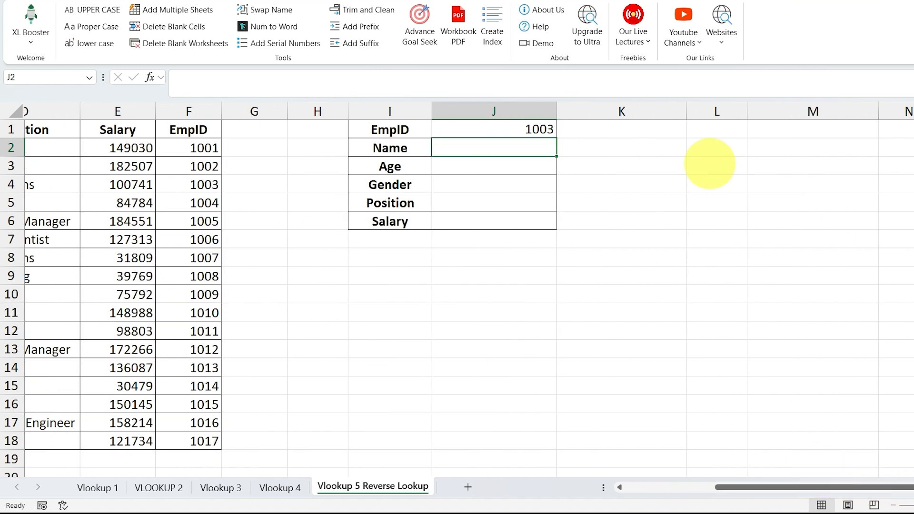
left_click(705, 128)
type("=CHOOSE({")
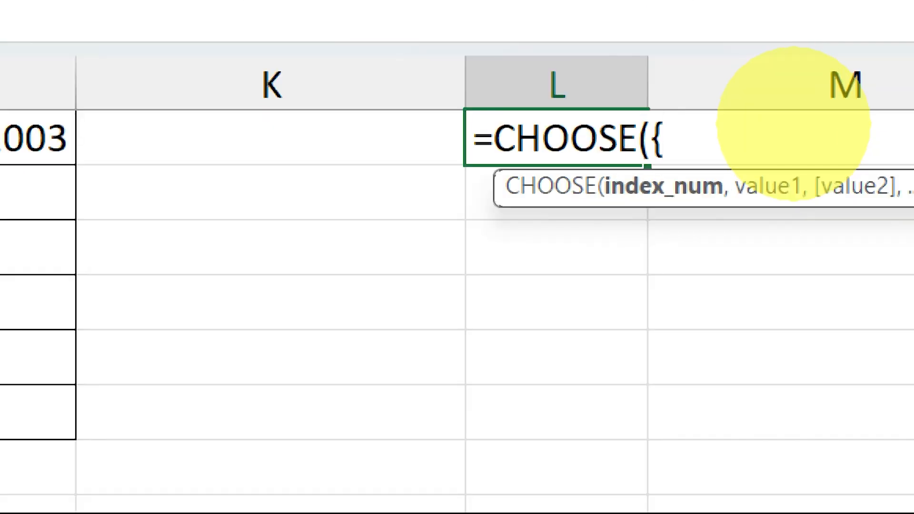
type("1,2,3,4,5,6")
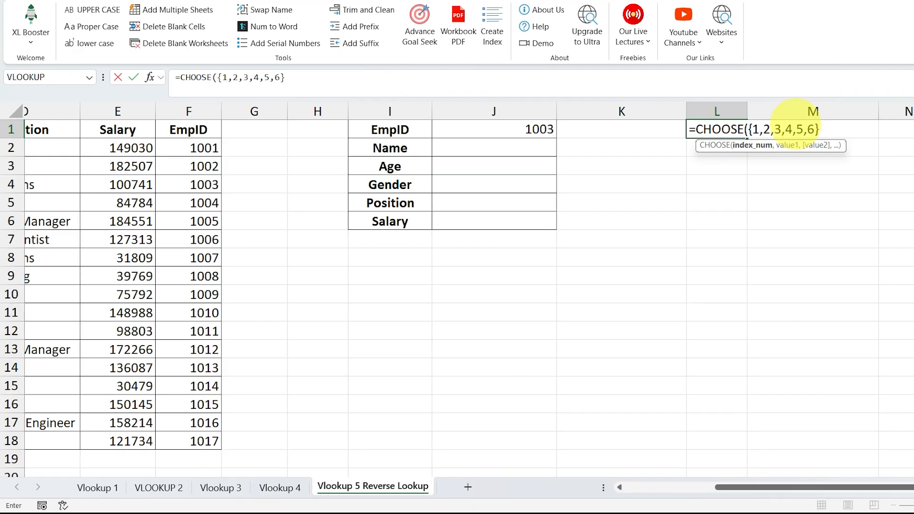
Step: Add the EmpID range F1:F18 and the Name range A1:A18 as the first two values of the CHOOSE formula
left_click_drag(899, 487, 700, 482)
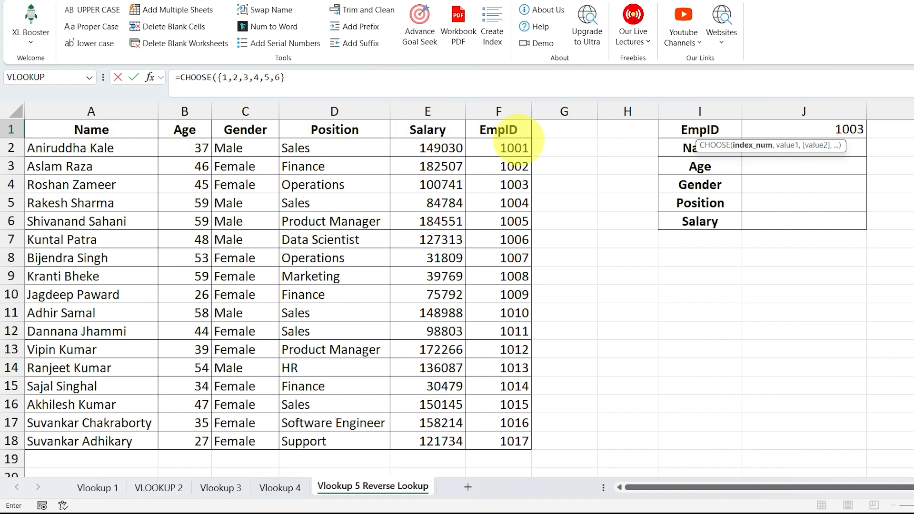
scroll(797, 205, "right", 5)
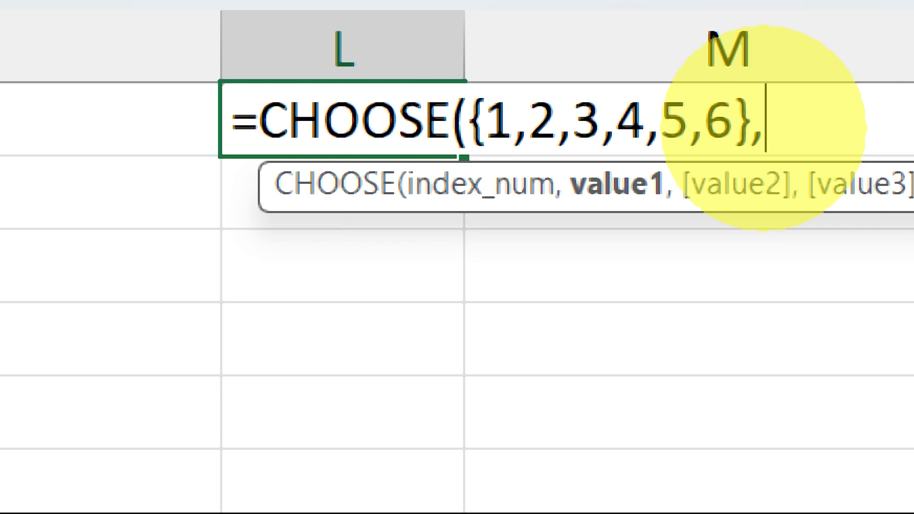
left_click(666, 121)
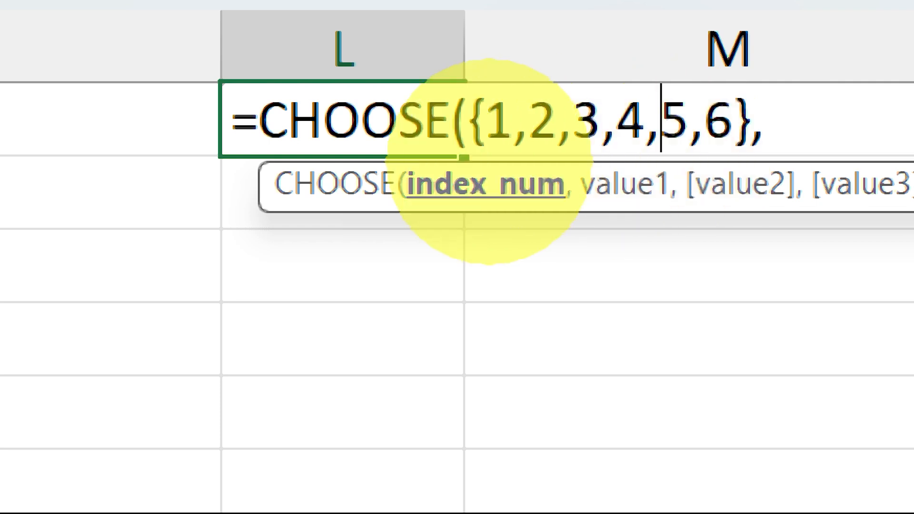
left_click(779, 125)
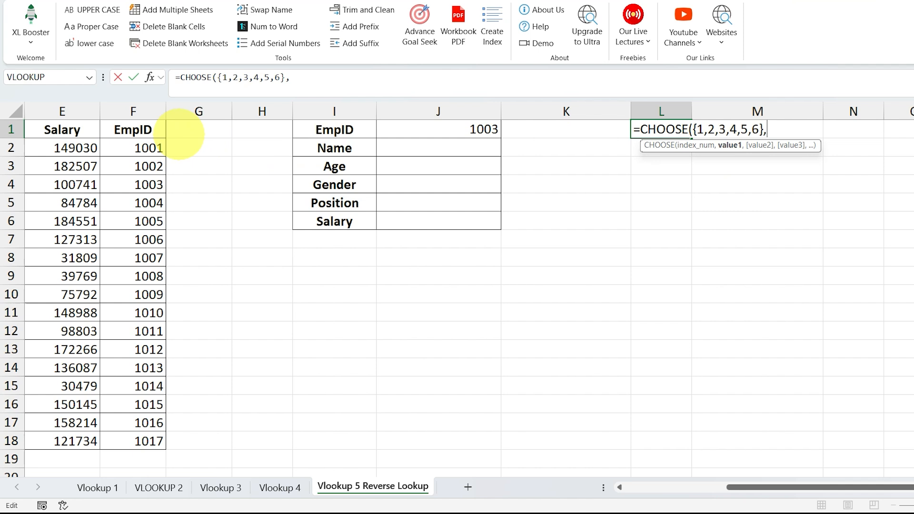
left_click_drag(133, 130, 129, 437)
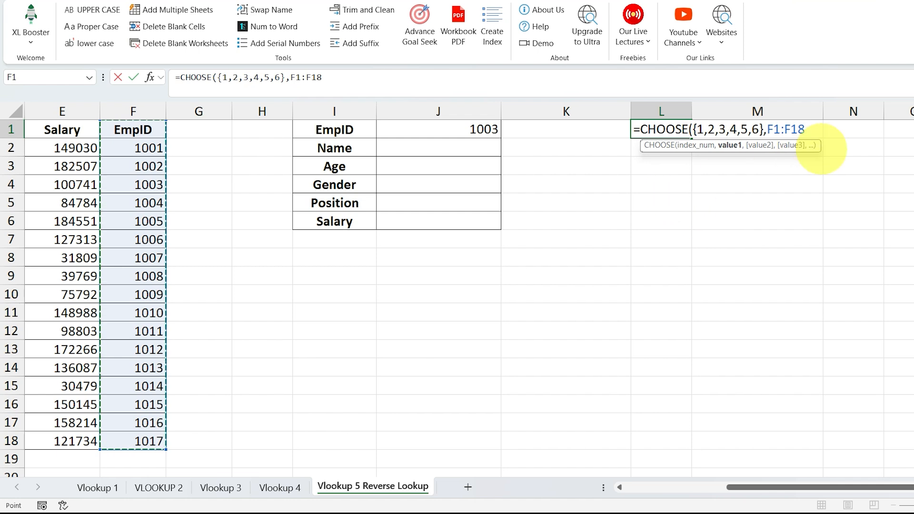
type(",")
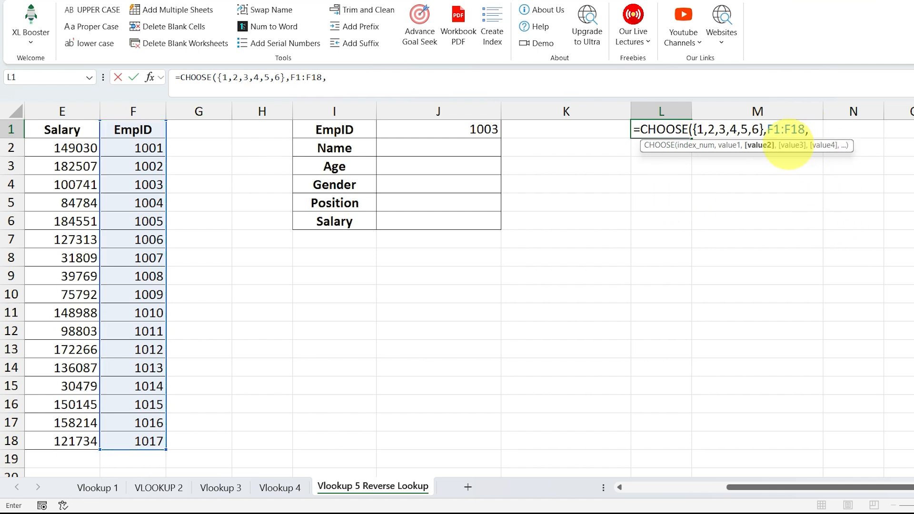
left_click_drag(832, 483, 730, 485)
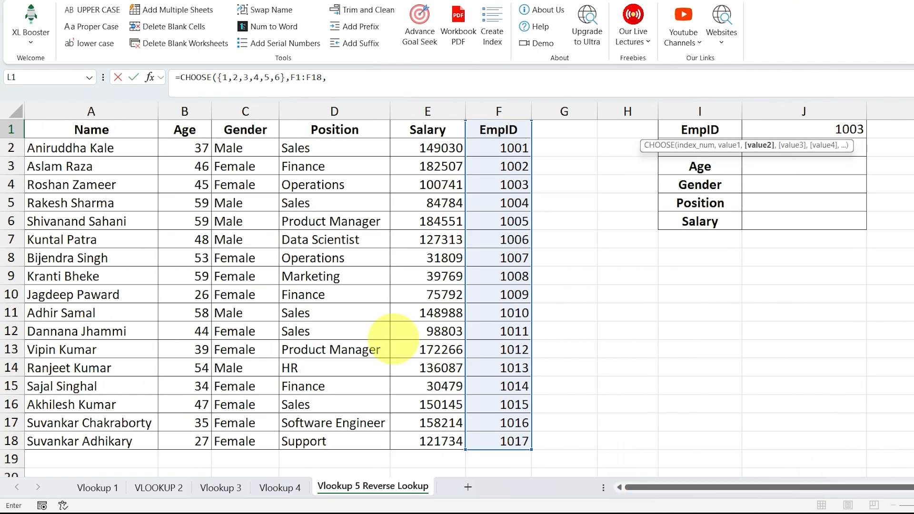
left_click_drag(102, 130, 108, 443)
type(",")
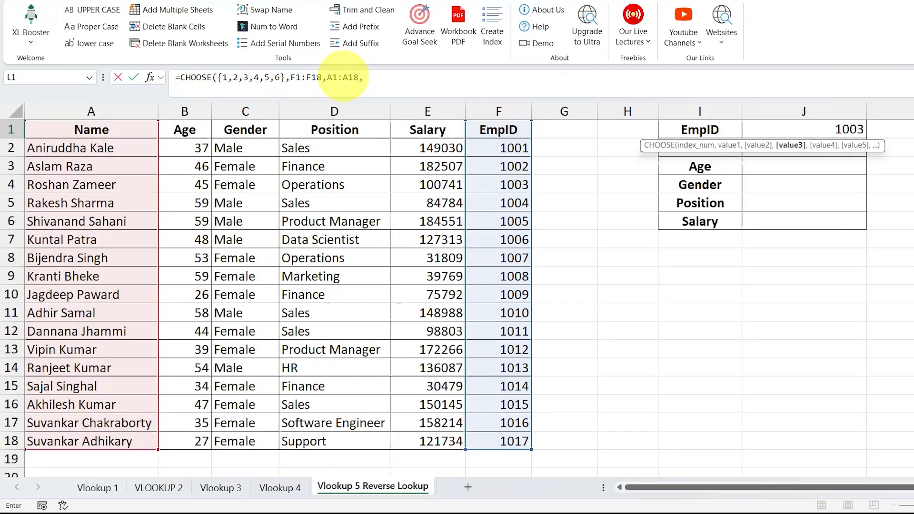
Step: Add B1:B18, C1:C18, D1:D18 and E1:E18 as the remaining CHOOSE values and enter the formula
left_click_drag(191, 125, 187, 437)
type(",")
left_click_drag(245, 129, 235, 446)
type(",")
left_click_drag(334, 129, 335, 443)
type(",")
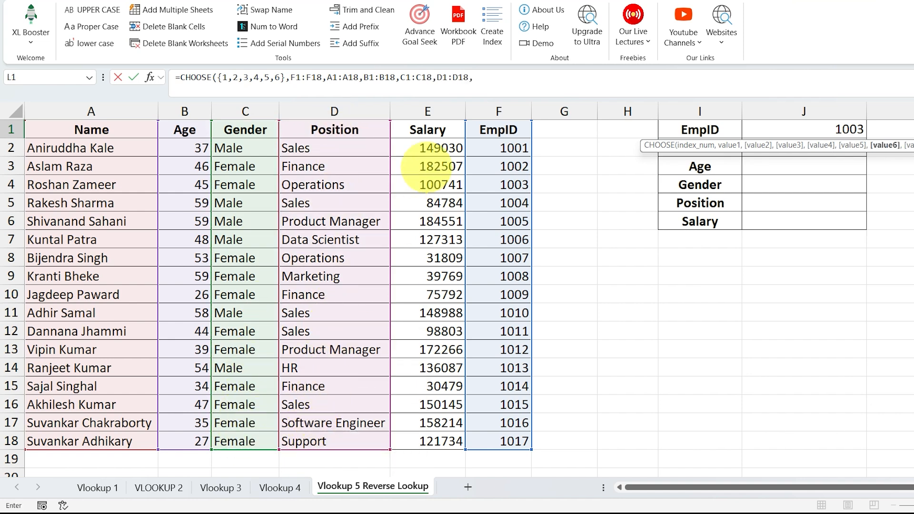
left_click_drag(428, 129, 407, 439)
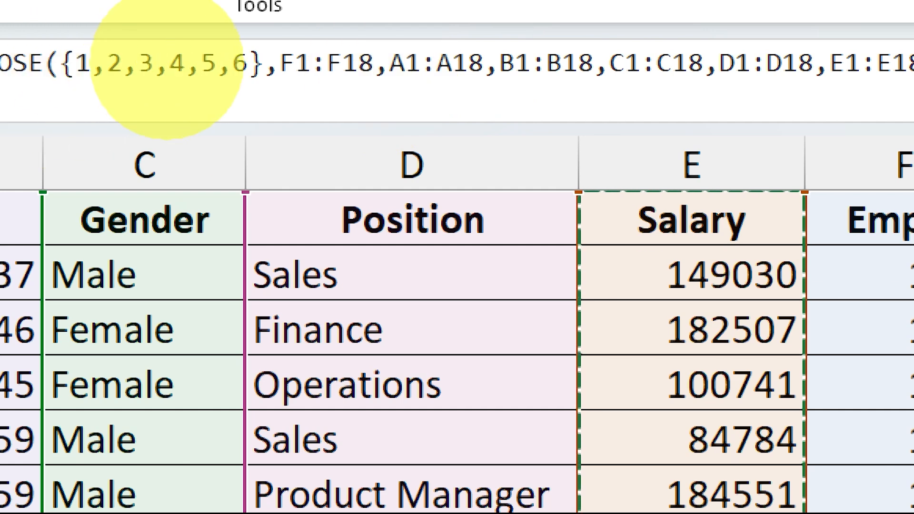
left_click(614, 178)
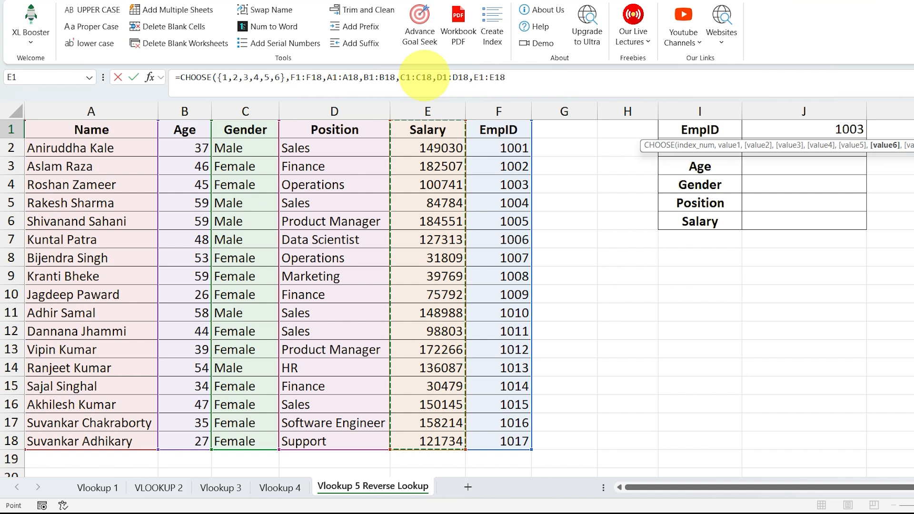
key("Return")
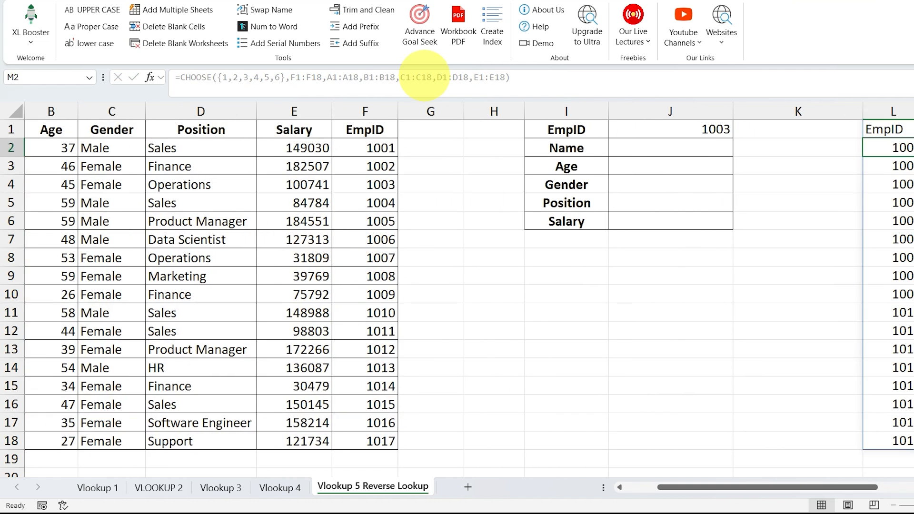
Step: Examine the rearranged table in L1:Q18, checking its column order from EmpID to Salary and the lookup ID in J1
key("Right")
key("Right")
key("Right")
key("Right")
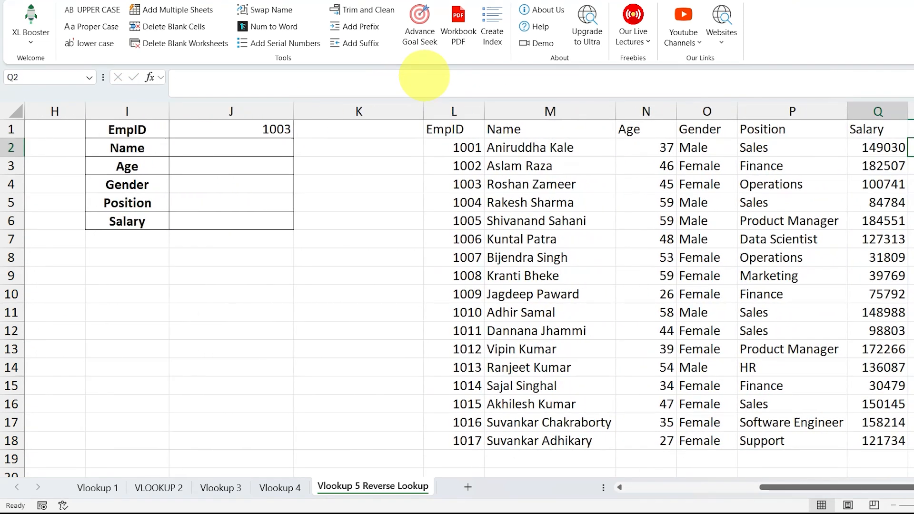
key("Left")
key("Left")
key("Left")
key("Left")
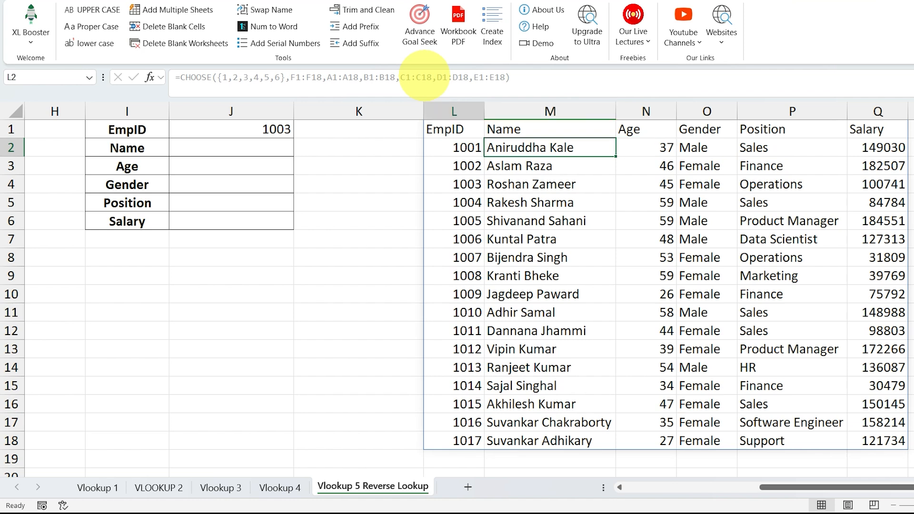
key("Up")
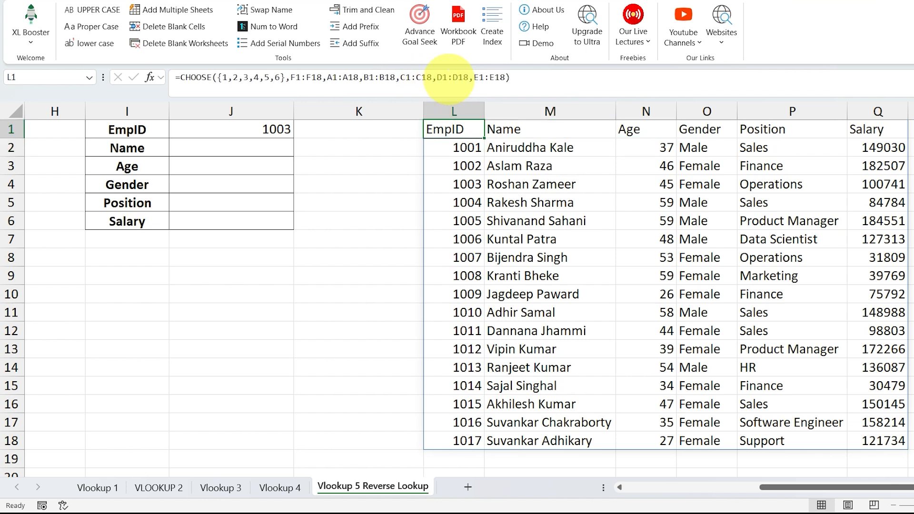
left_click_drag(453, 126, 456, 442)
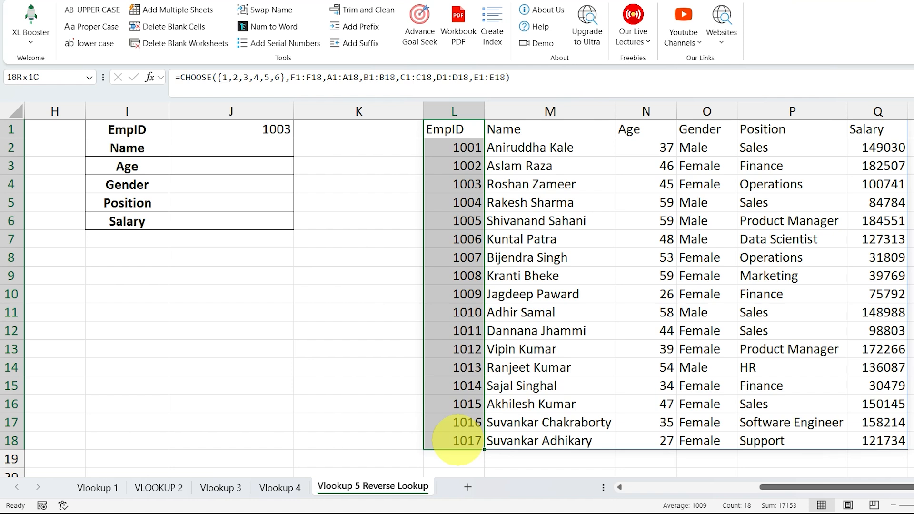
left_click_drag(456, 441, 871, 433)
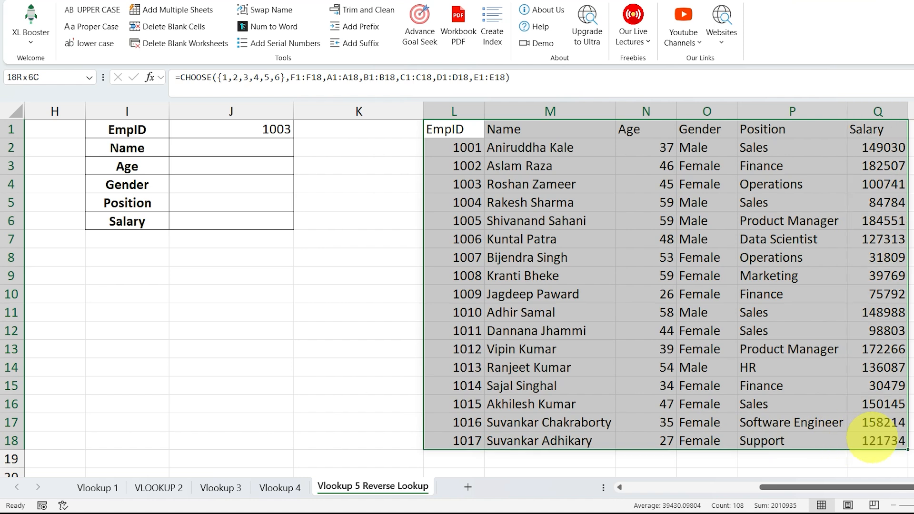
left_click(282, 130)
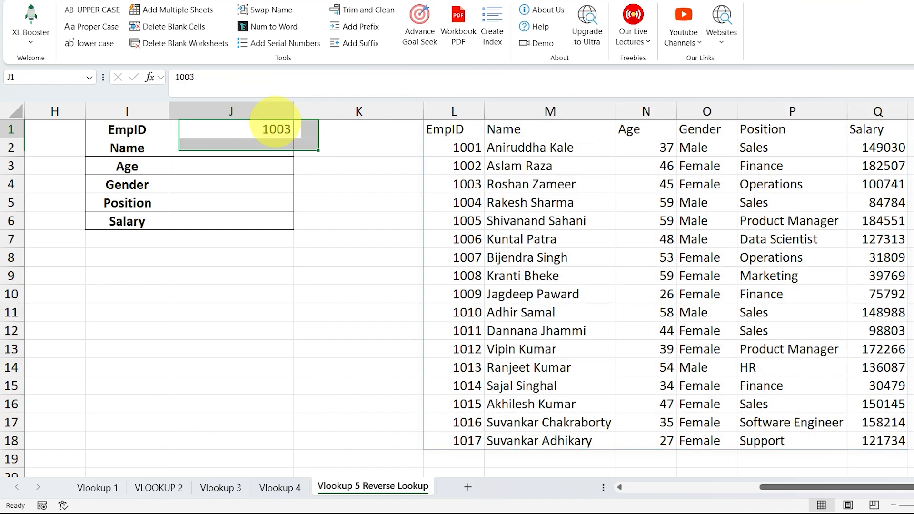
left_click_drag(453, 130, 874, 462)
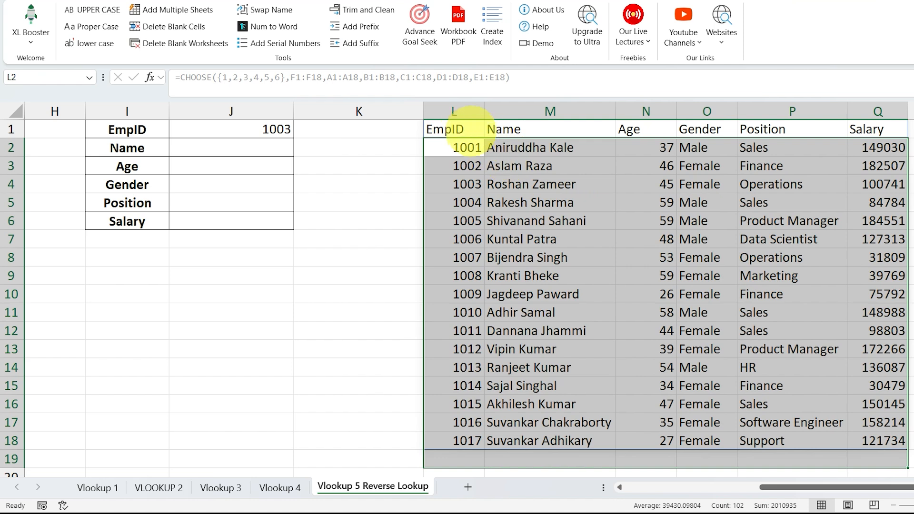
left_click_drag(821, 487, 872, 488)
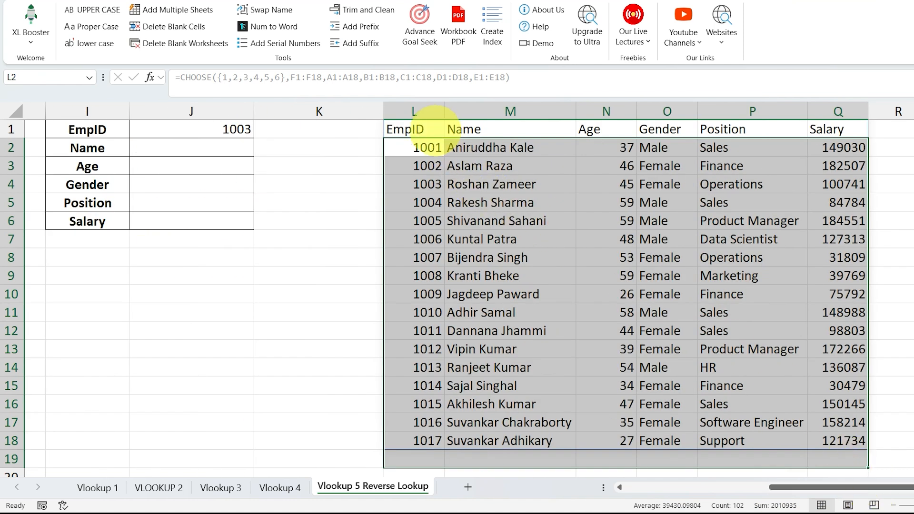
Step: Review the index array and range arguments of the CHOOSE formula in L1 and the EmpID column it produces
double_click(430, 129)
left_click_drag(434, 129, 506, 128)
left_click(511, 125)
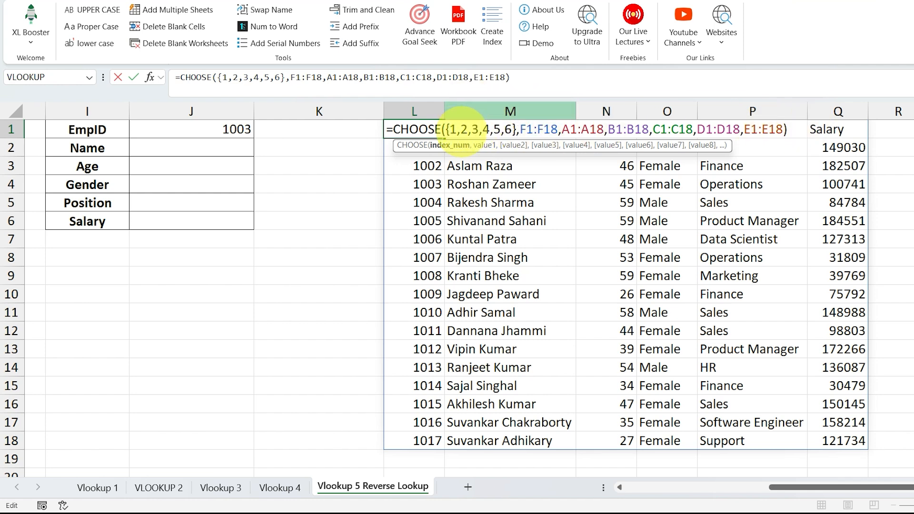
left_click_drag(520, 128, 661, 129)
left_click(667, 130)
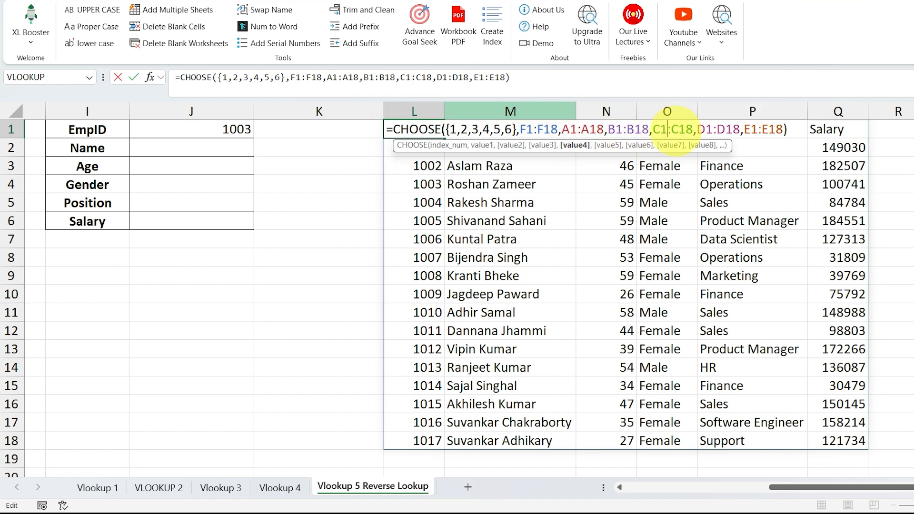
left_click(716, 129)
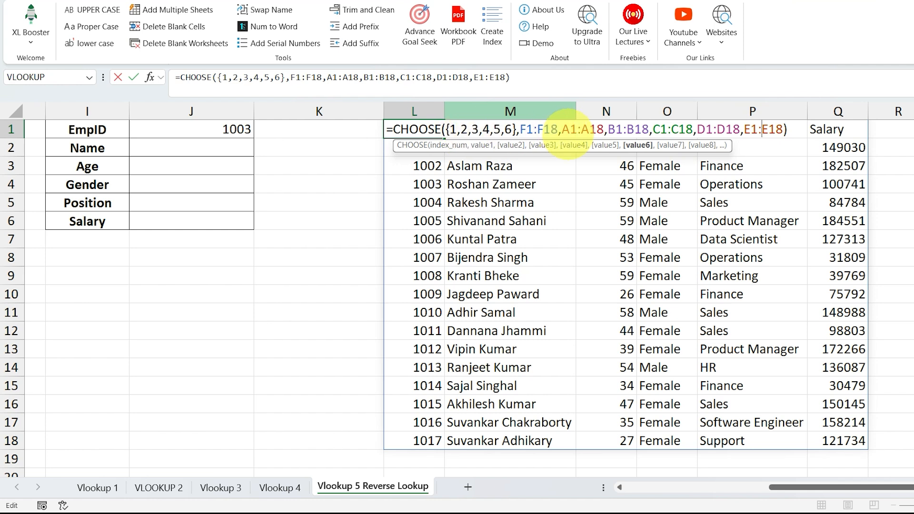
key("Escape")
left_click_drag(418, 148, 413, 428)
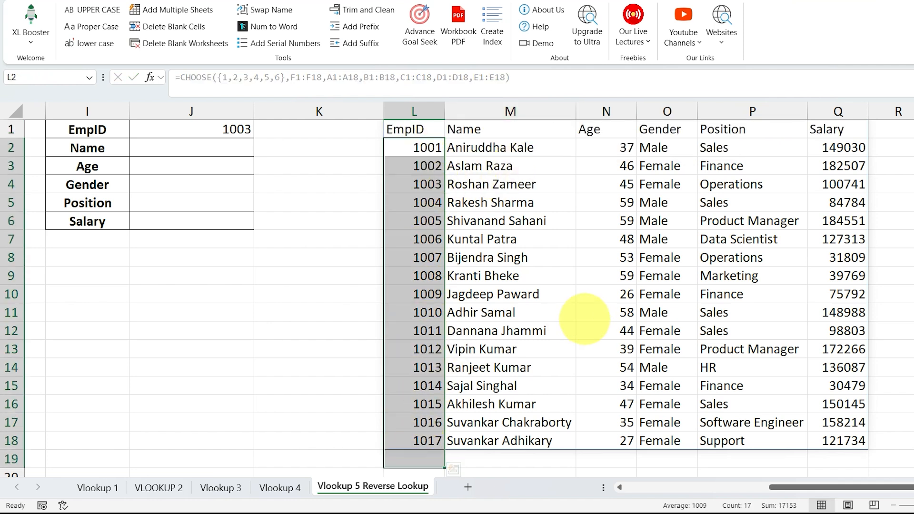
Step: Copy the full CHOOSE formula text from cell L1 and clear the cell
left_click(414, 129)
double_click(419, 125)
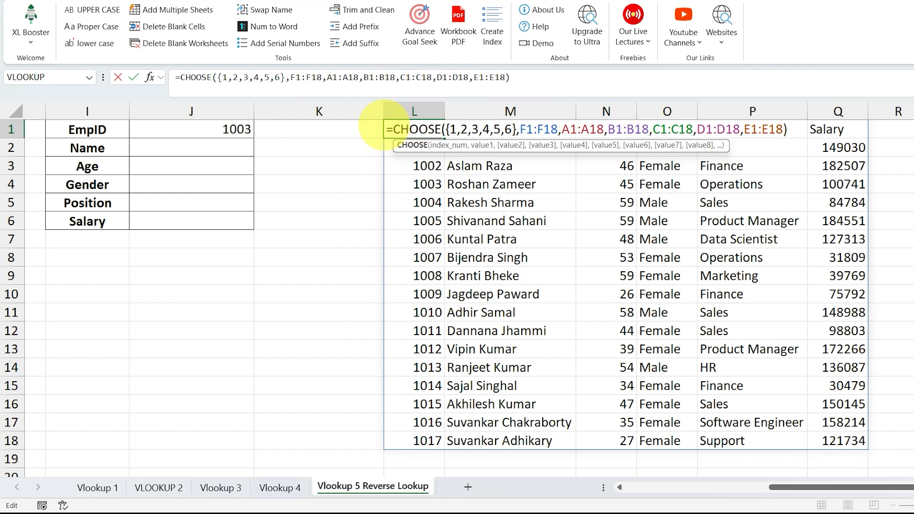
left_click_drag(385, 128, 904, 129)
key("ctrl+c")
key("BackSpace")
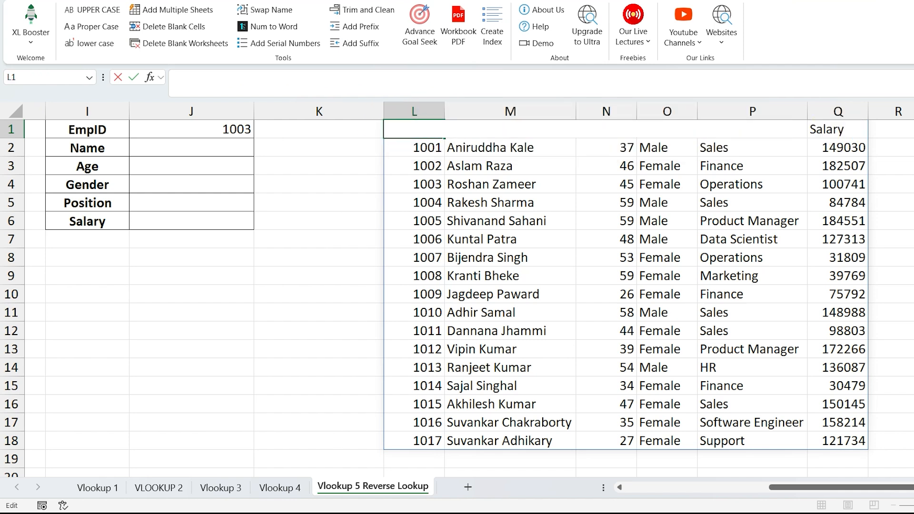
key("Return")
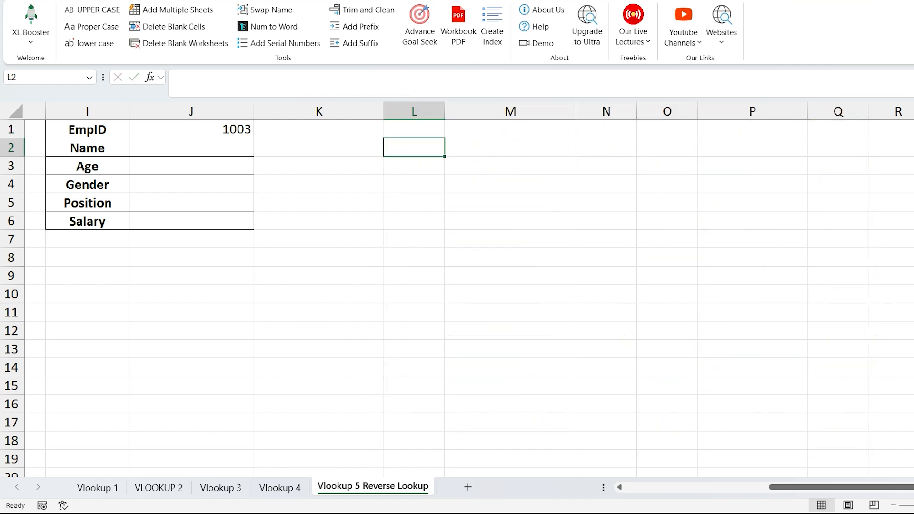
key("Up")
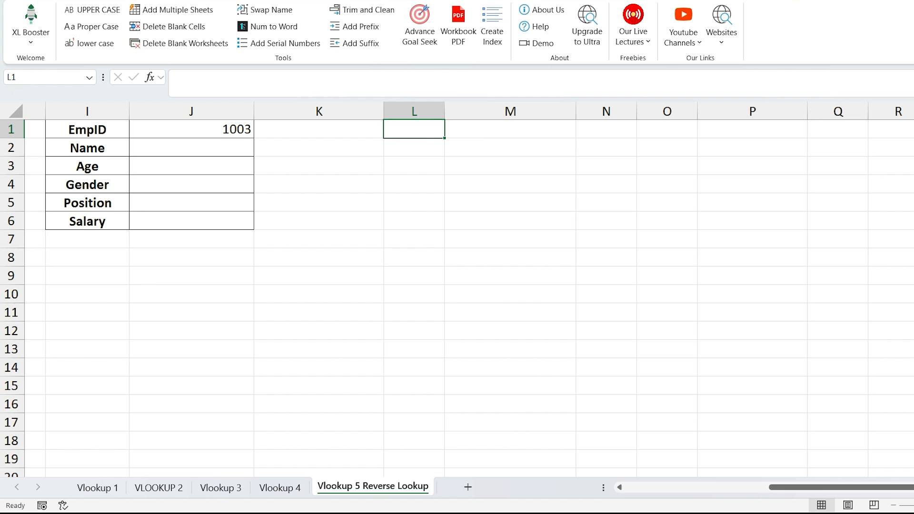
Step: Enter 4545 in cell N7, inside the area the CHOOSE formula would fill
left_click(595, 236)
type("4545")
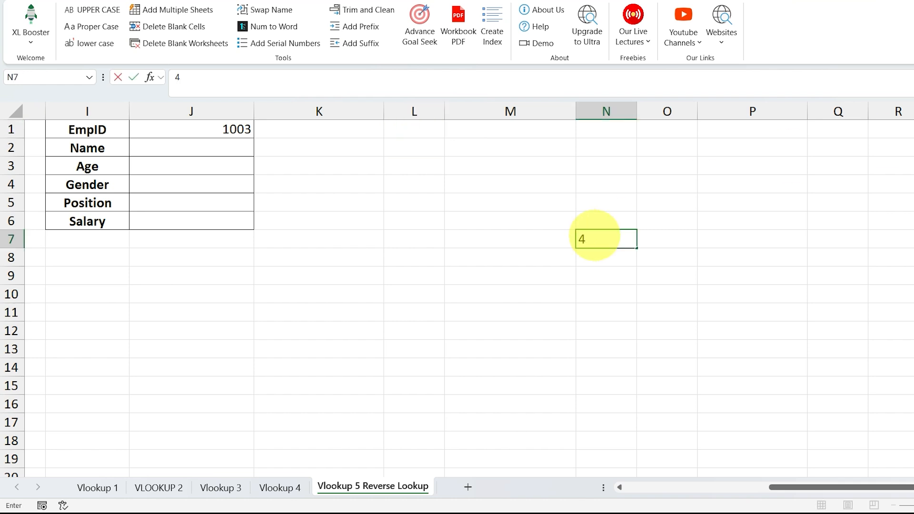
key("Return")
Step: Paste the CHOOSE formula back into L1 and inspect the outline of its spill range
double_click(413, 124)
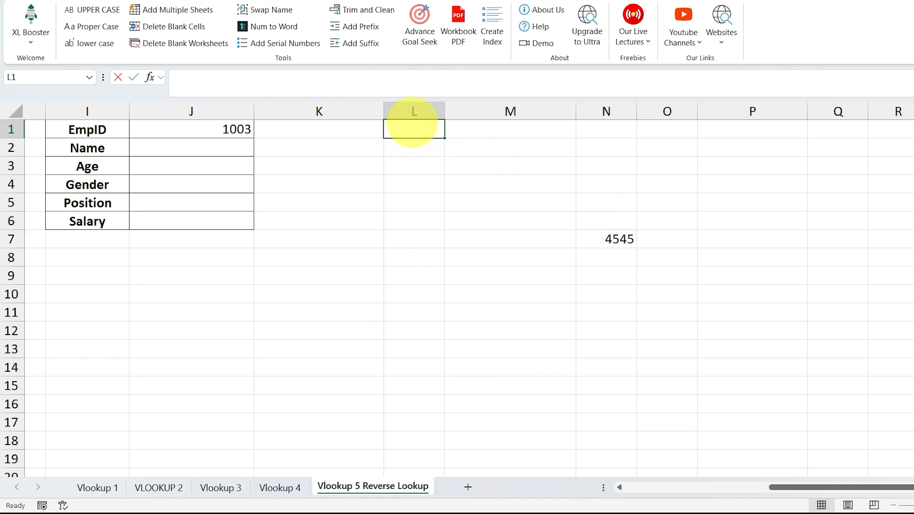
key("ctrl+v")
key("Return")
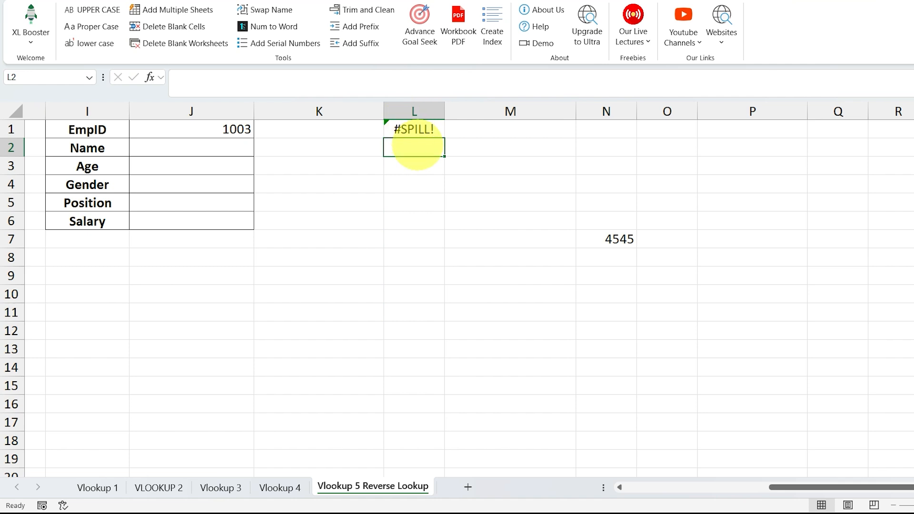
left_click(413, 131)
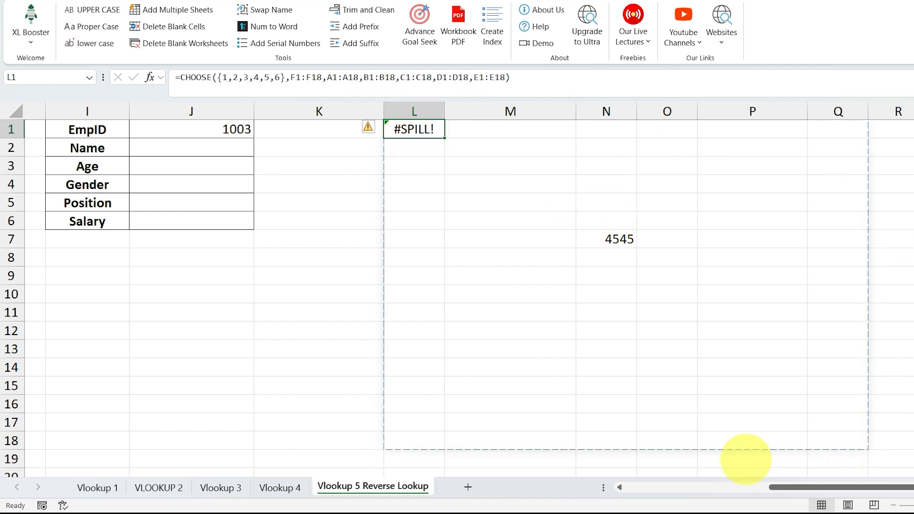
Step: Delete the blocking value from N7 and compare the rearranged table with the source columns
left_click(616, 238)
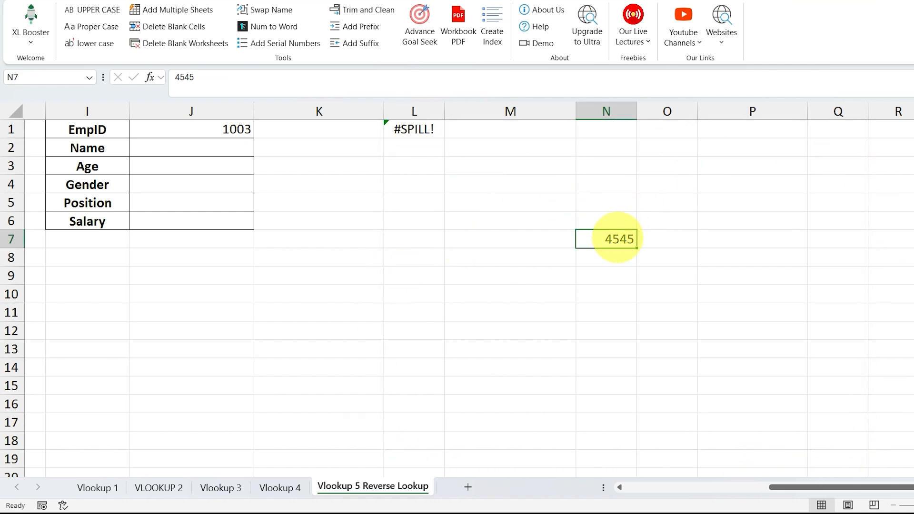
key("Delete")
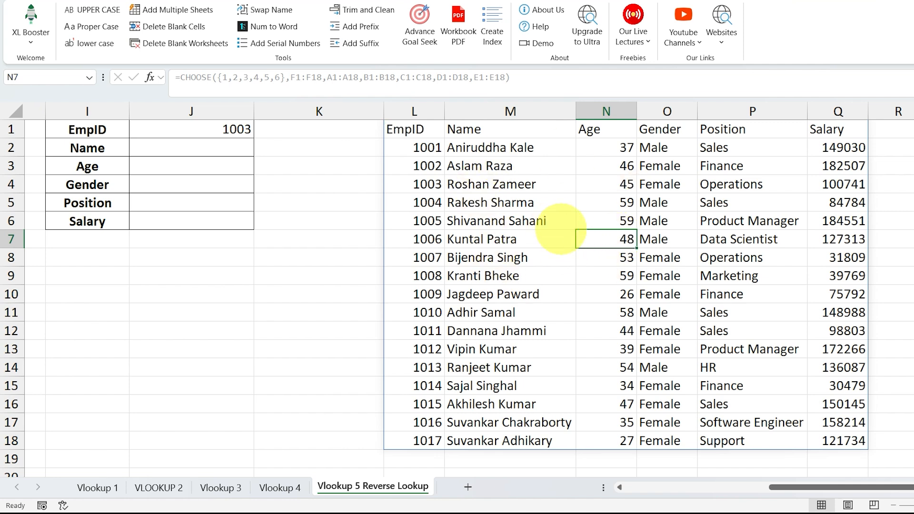
left_click_drag(776, 487, 723, 485)
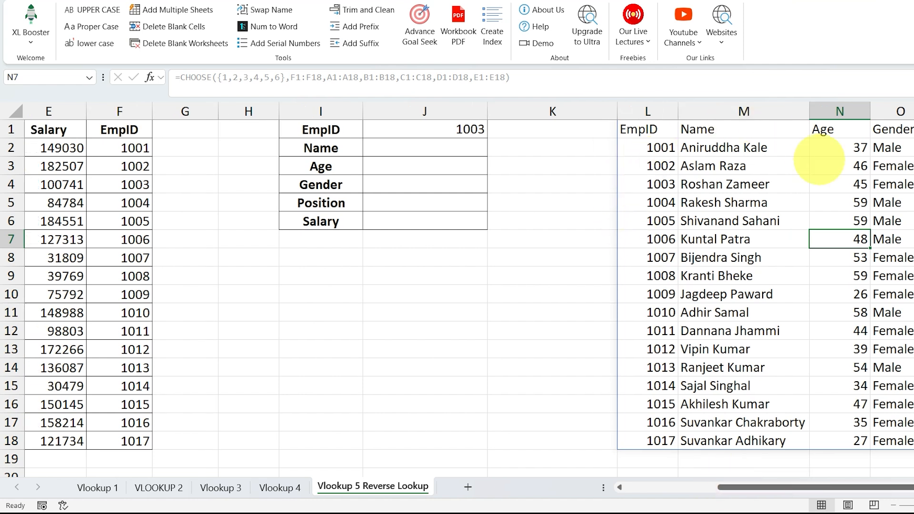
left_click_drag(836, 487, 881, 485)
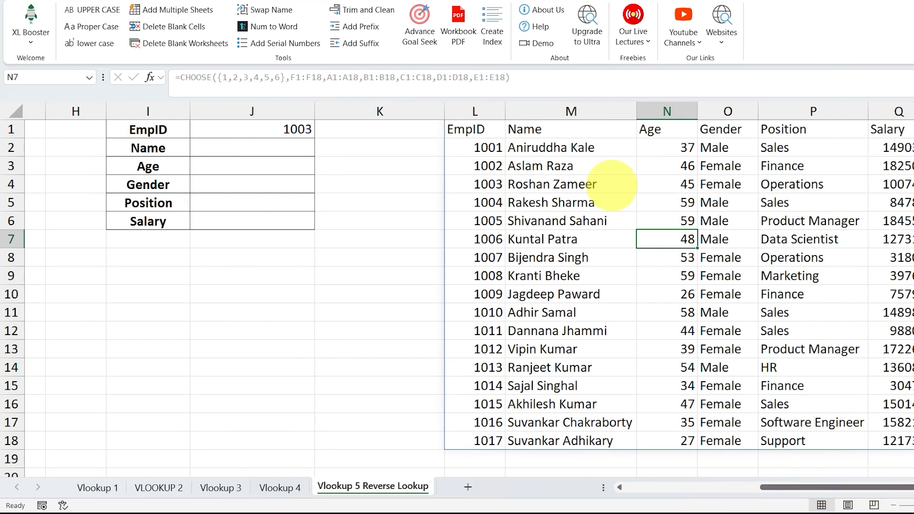
Step: Evaluate the entire CHOOSE formula in L1 to examine the array it returns, and restore the formula text
double_click(486, 129)
left_click_drag(845, 130, 447, 129)
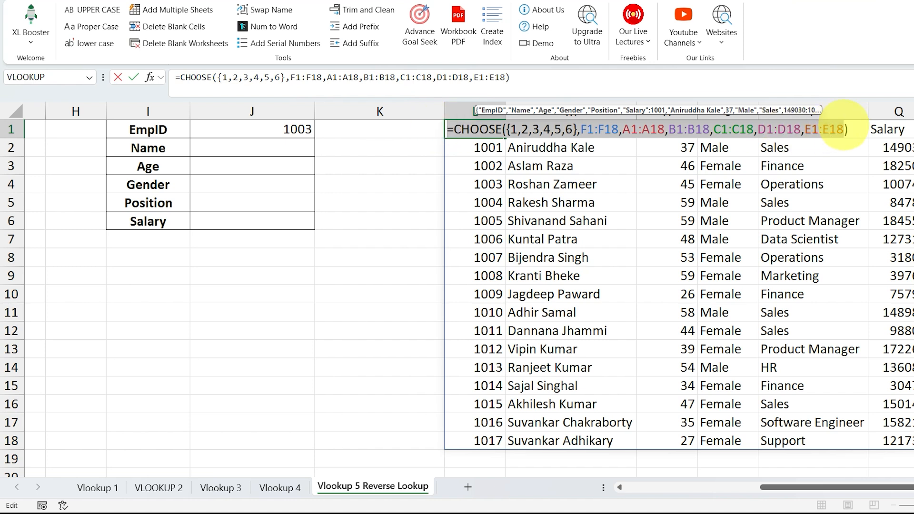
left_click(854, 127)
left_click_drag(855, 126, 437, 136)
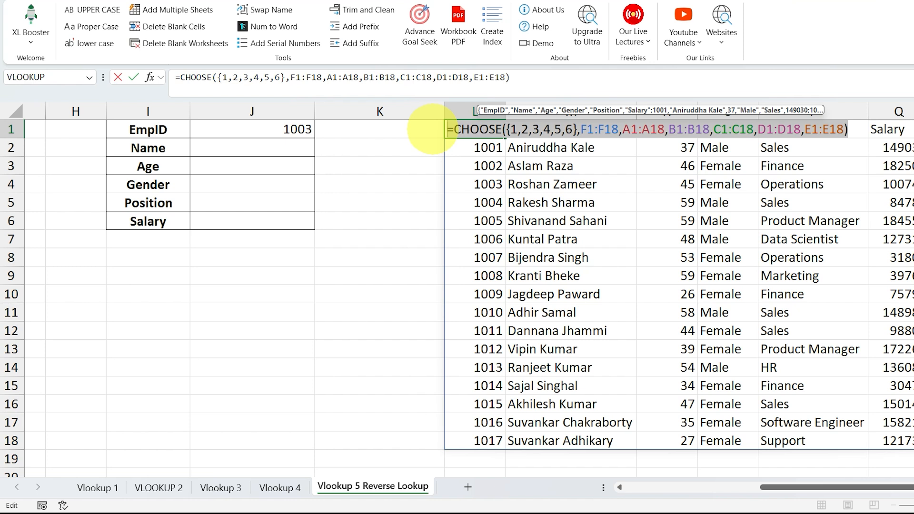
key("F9")
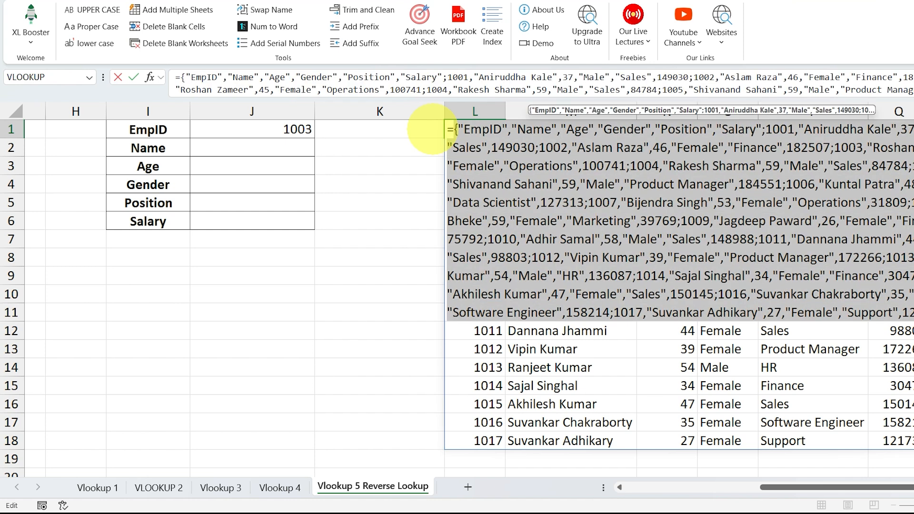
key("ctrl+z")
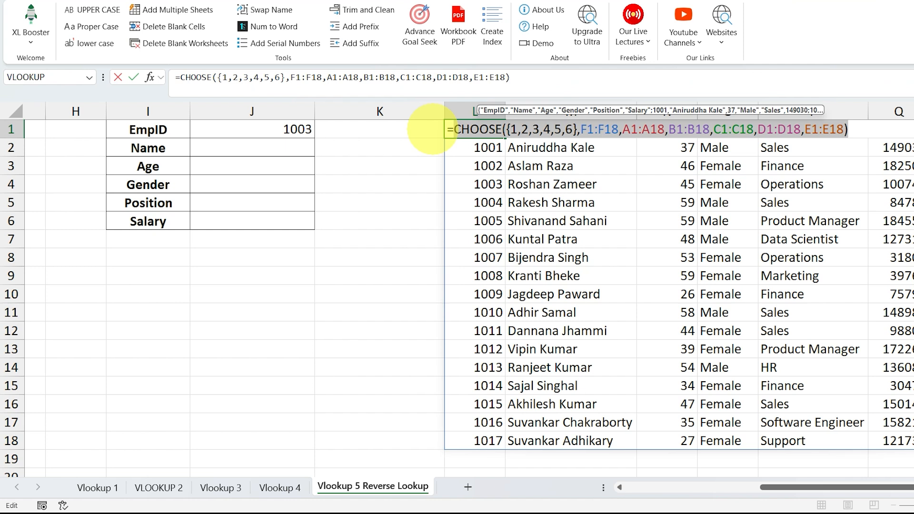
key("shift+Left")
key("shift+Right")
key("Escape")
Step: Copy the complete CHOOSE formula text from L1 for reuse and delete the formula from the cell
double_click(475, 128)
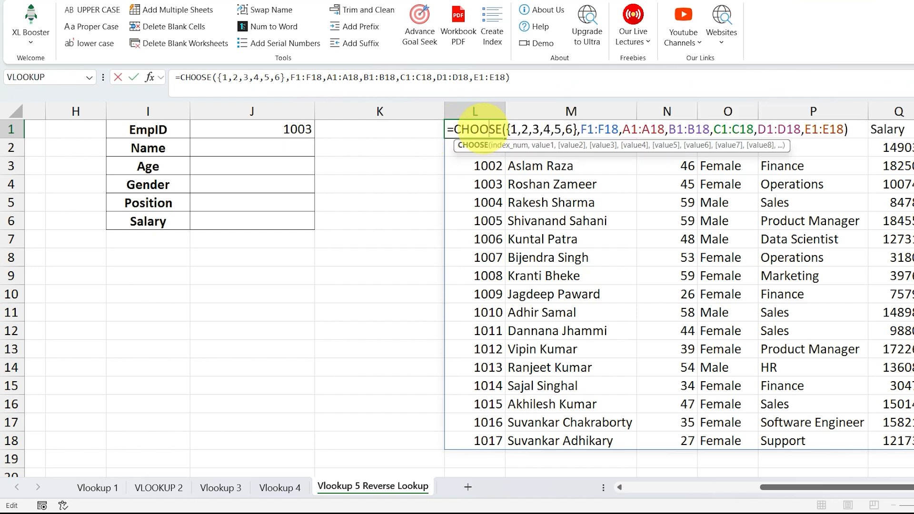
left_click_drag(429, 125, 586, 127)
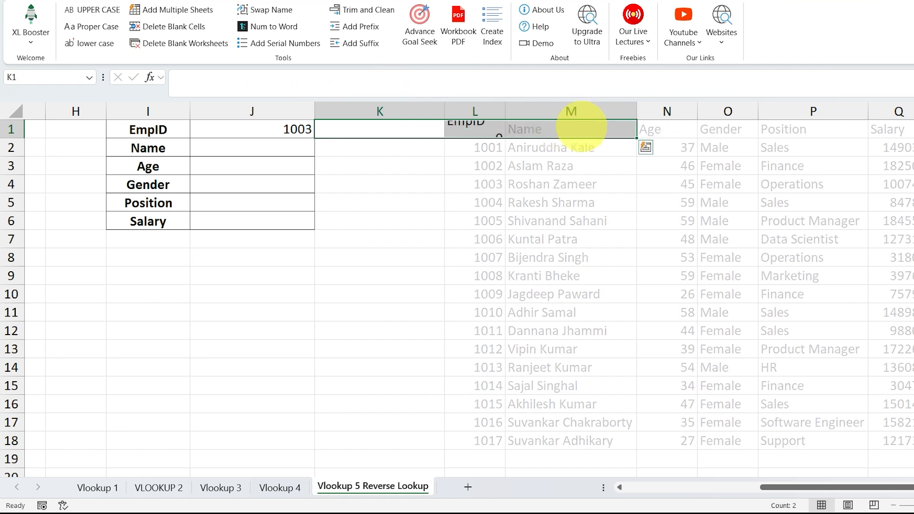
double_click(464, 124)
left_click_drag(437, 127, 466, 127)
double_click(456, 127)
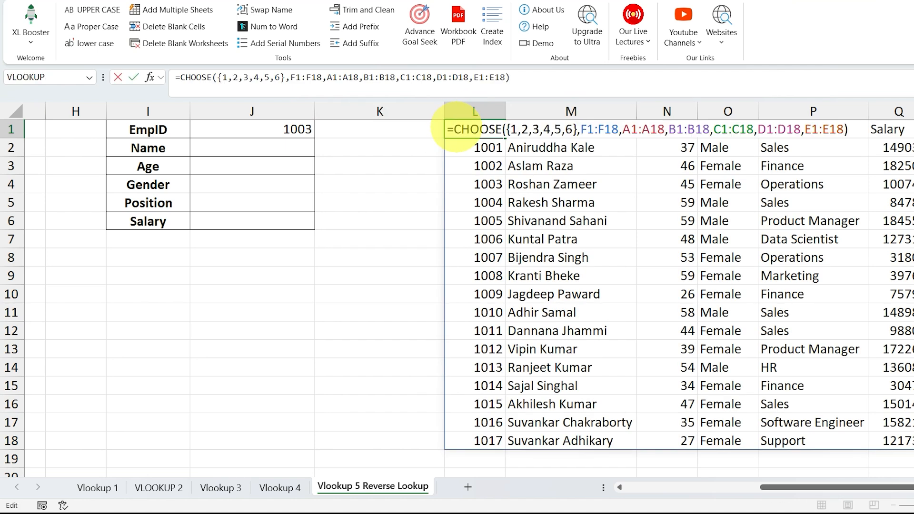
triple_click(456, 127)
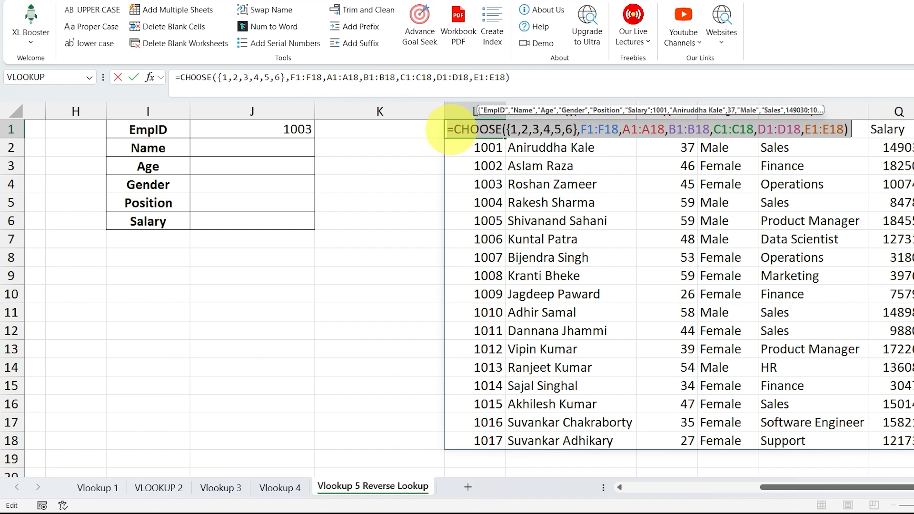
key("Return")
left_click(475, 123)
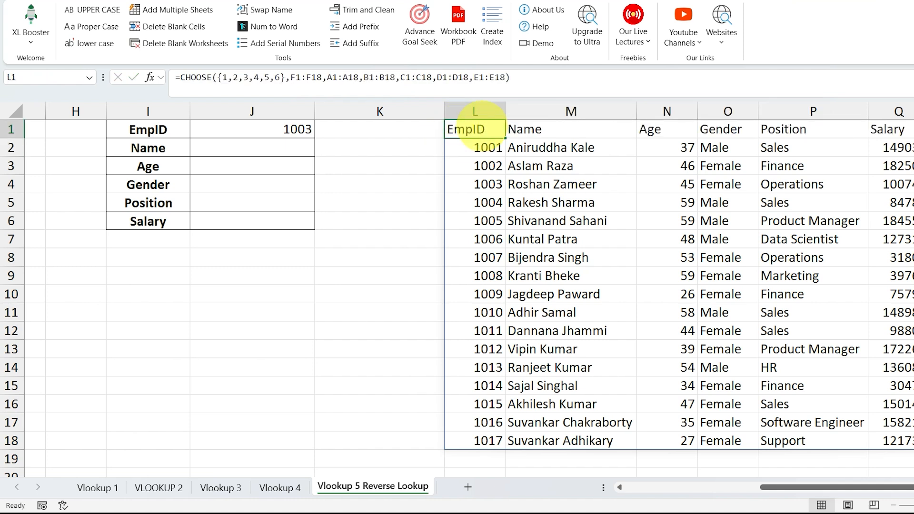
key("Delete")
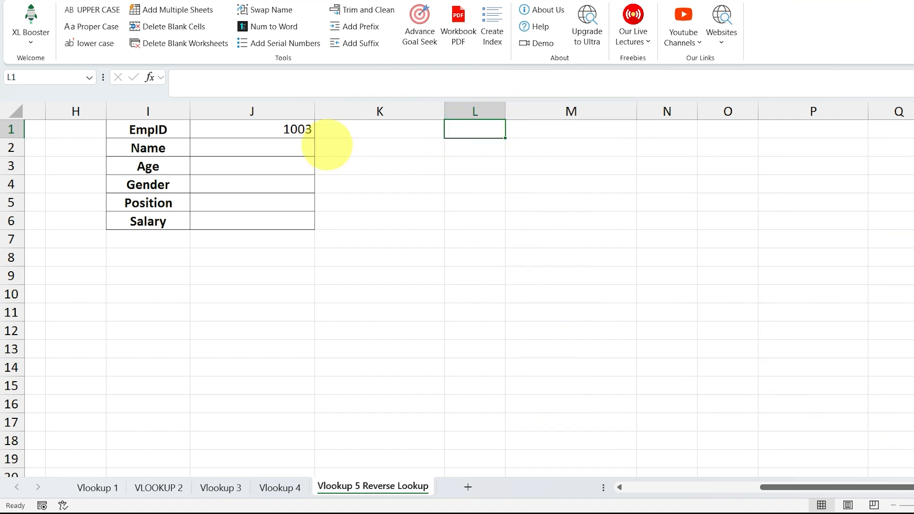
Step: Start a VLOOKUP formula in the Name result cell J2 with the absolute reference $J$1 as its lookup value
left_click(261, 146)
key("Left")
key("Left")
key("Home")
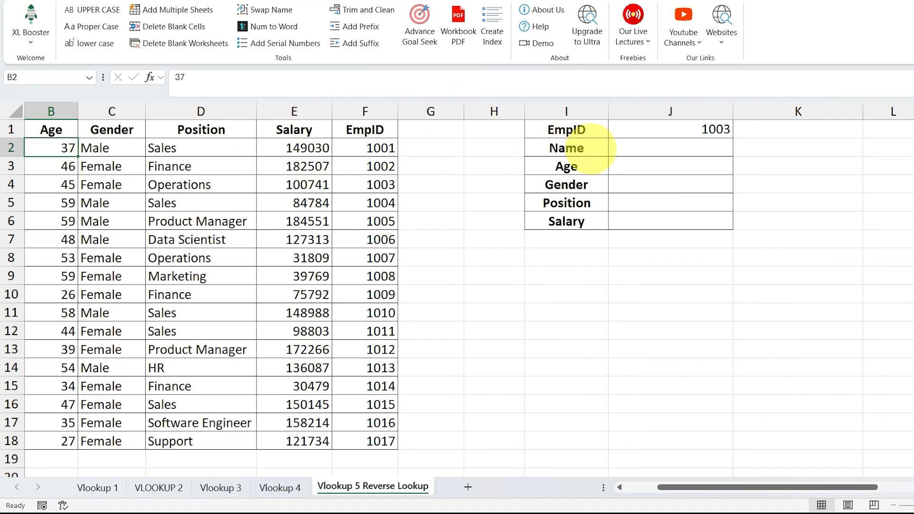
left_click(638, 143)
type("=CVL")
key("BackSpace")
key("BackSpace")
key("BackSpace")
type("VLO")
key("Tab")
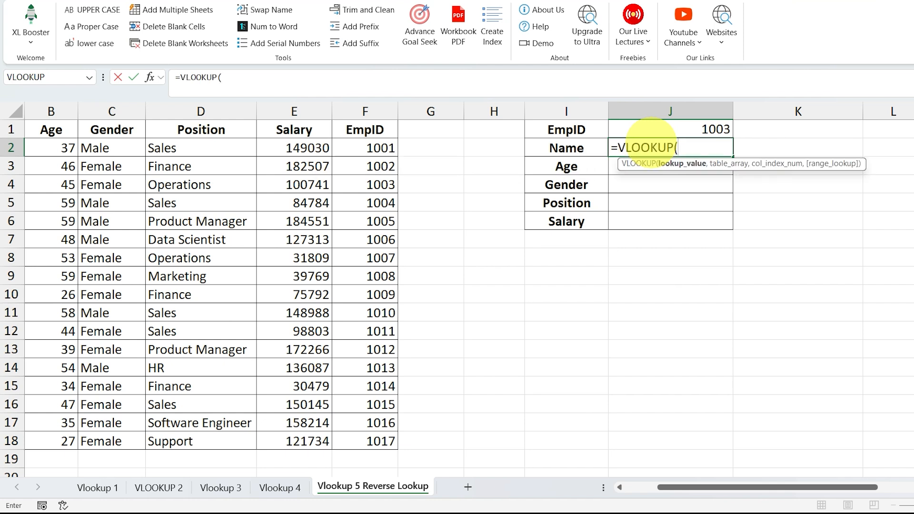
left_click(680, 126)
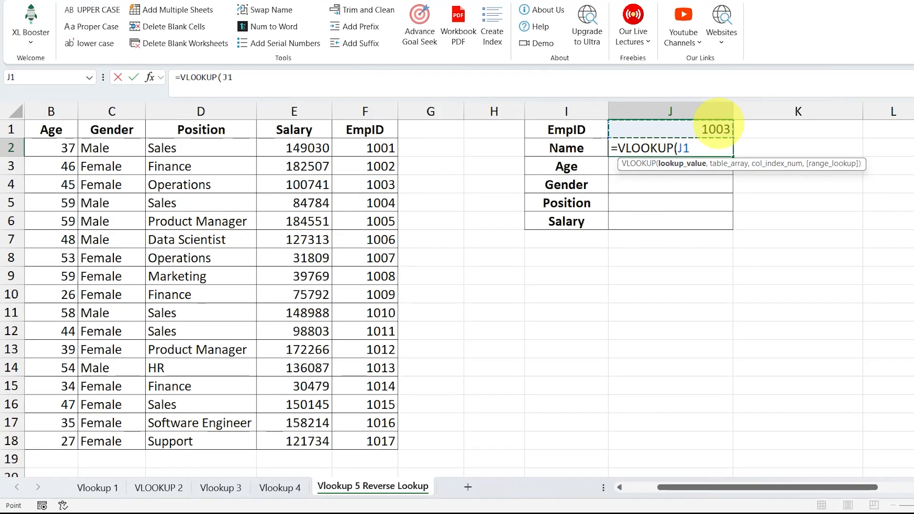
key("F4")
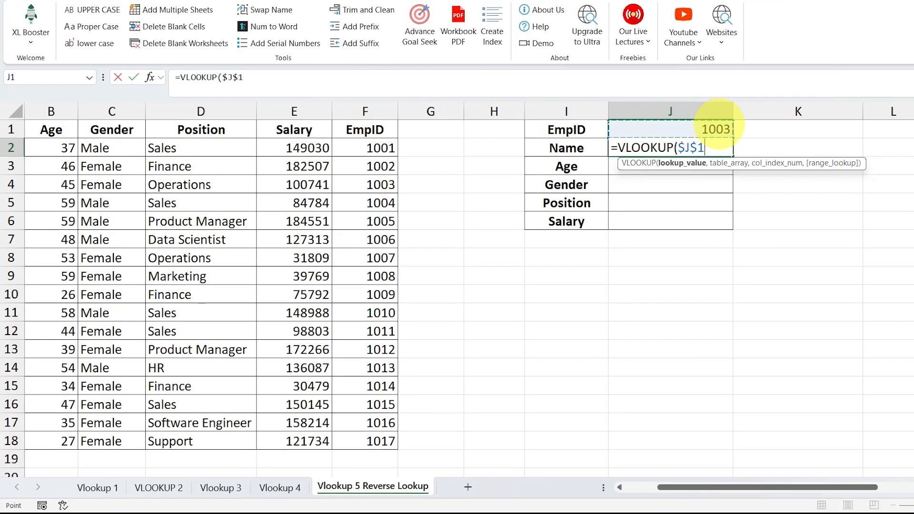
type(",")
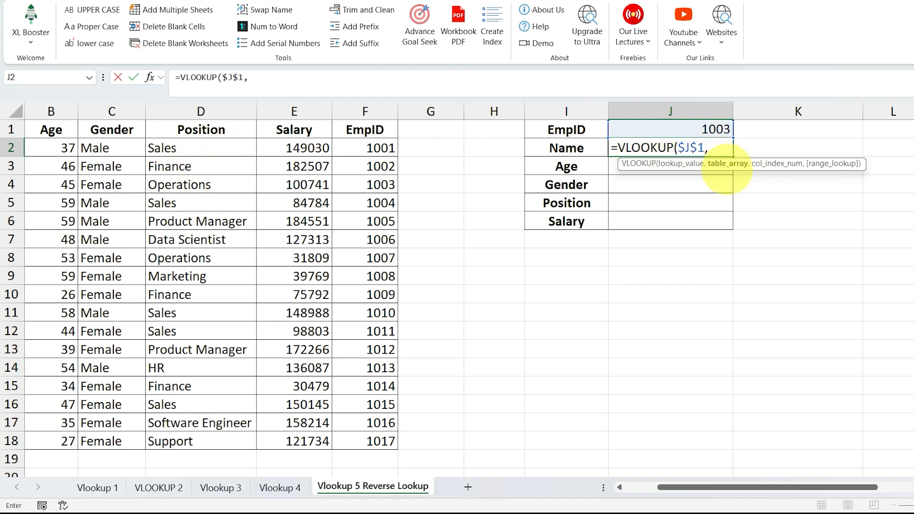
Step: Paste the copied CHOOSE formula as the VLOOKUP table array and remove its extra equals sign
key("ctrl+v")
left_click(708, 147)
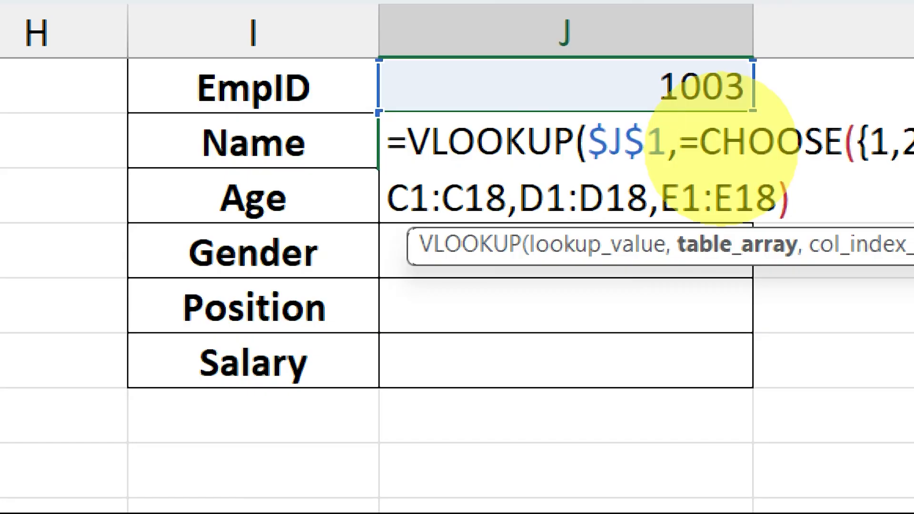
key("Delete")
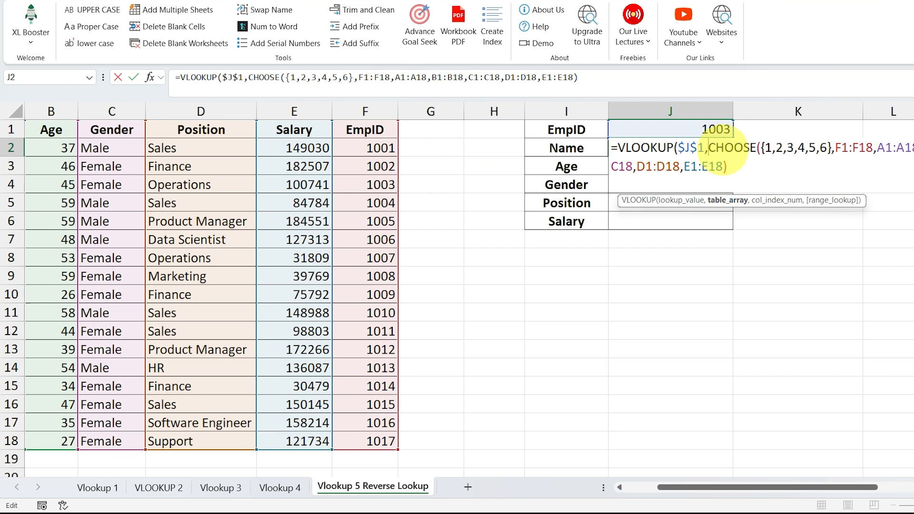
Step: Make all six CHOOSE ranges absolute, from $F$1:$F$18 and $A$1:$A$18 through $E$1:$E$18
double_click(852, 149)
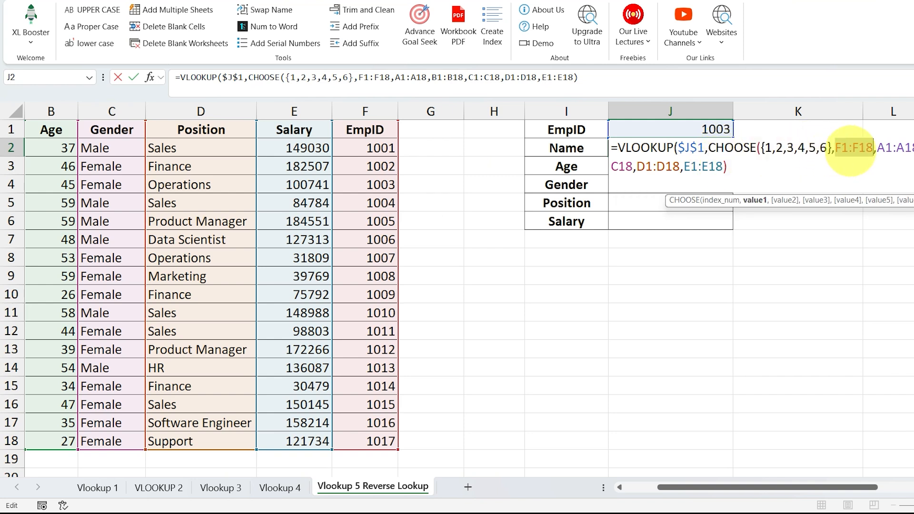
key("F4")
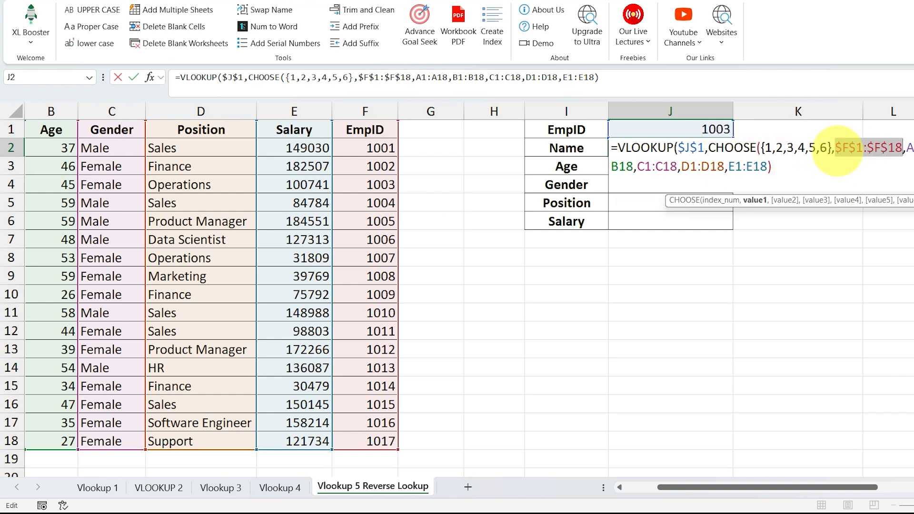
left_click_drag(904, 147, 767, 167)
key("F4")
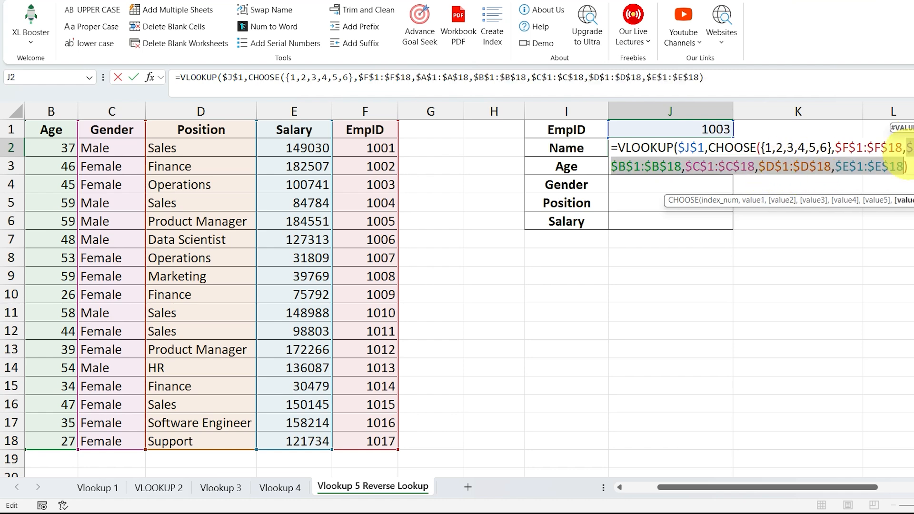
Step: Continue the J2 VLOOKUP after the nested CHOOSE table array with ROW() as its column index number
left_click(849, 148)
left_click_drag(849, 147, 904, 166)
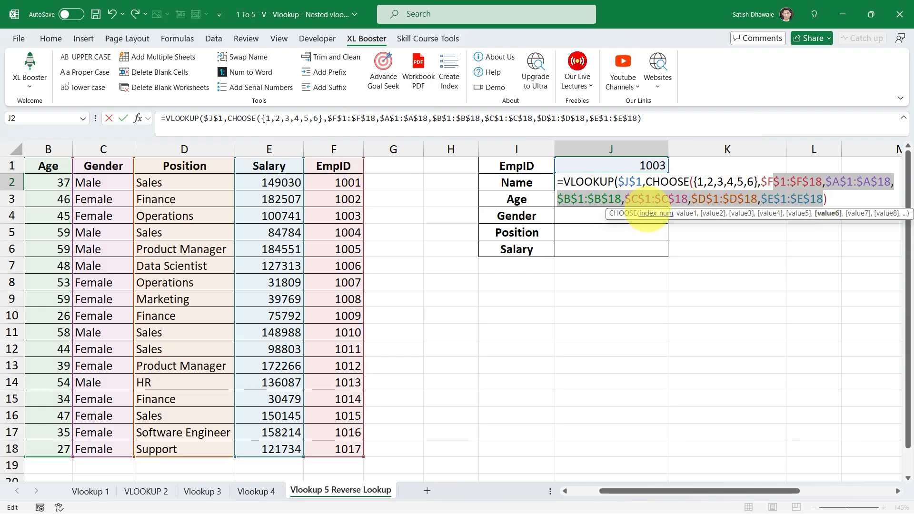
left_click(650, 196)
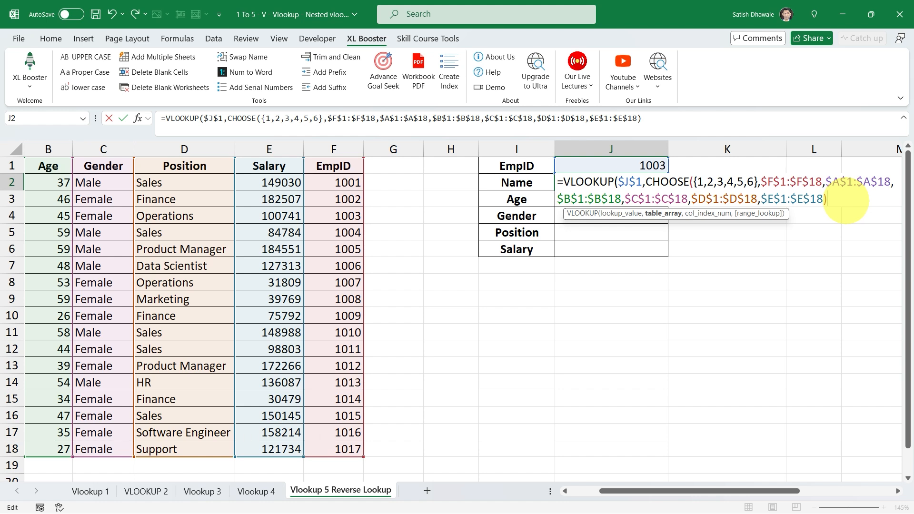
type(",")
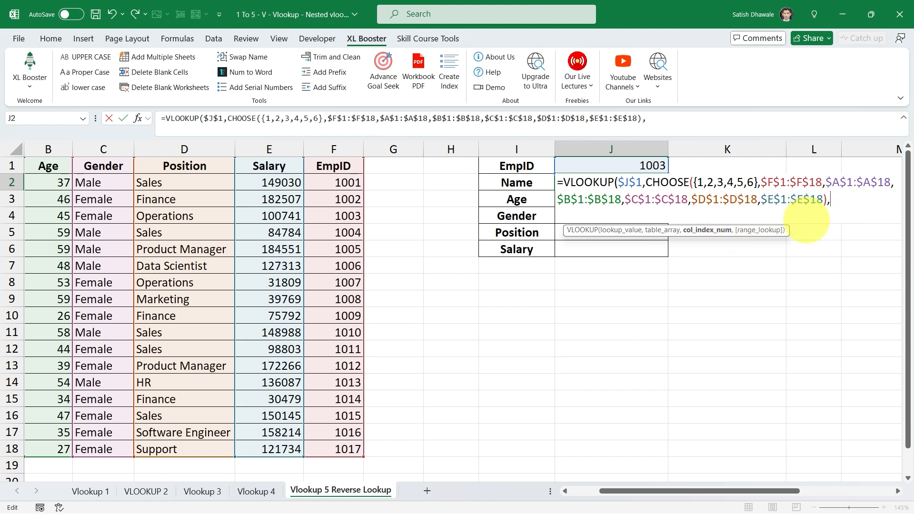
key("BackSpace")
key("BackSpace")
type("OW()")
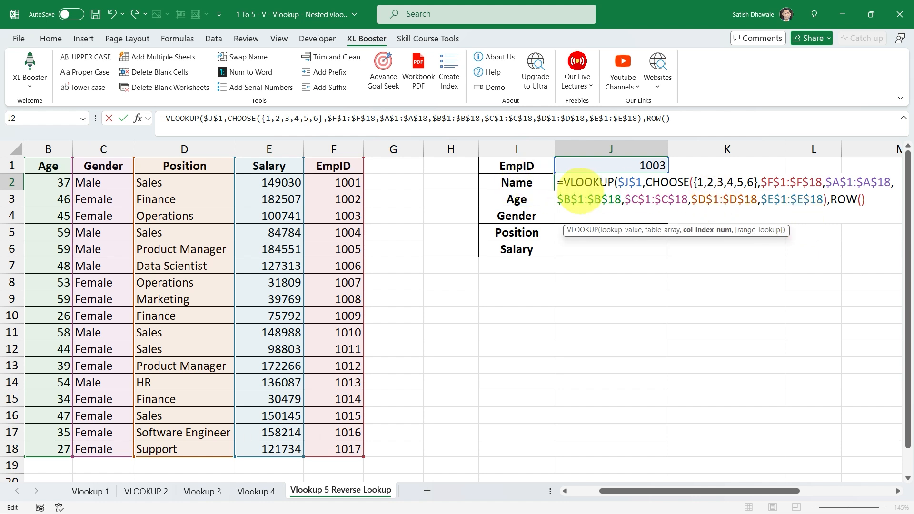
Step: Finish the J2 VLOOKUP with 0 for an exact match and fill the formula down through the Salary result in J6
type(",")
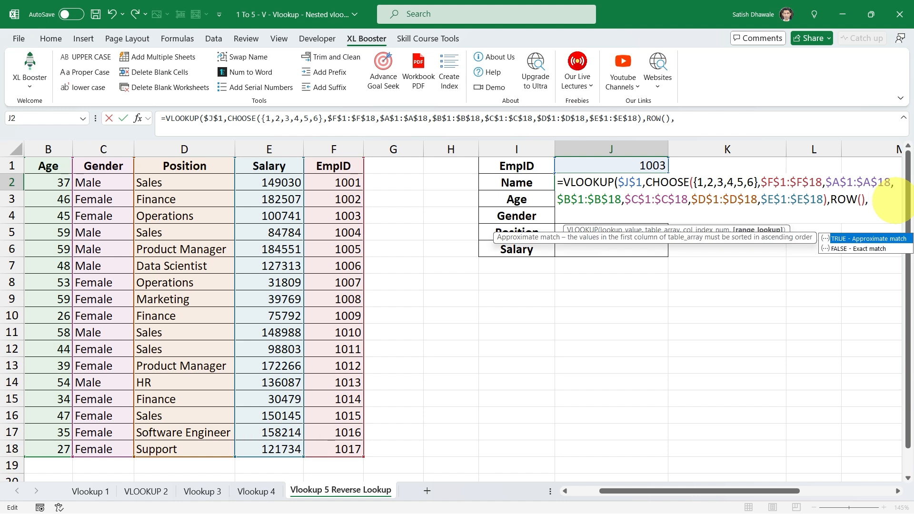
type("0)")
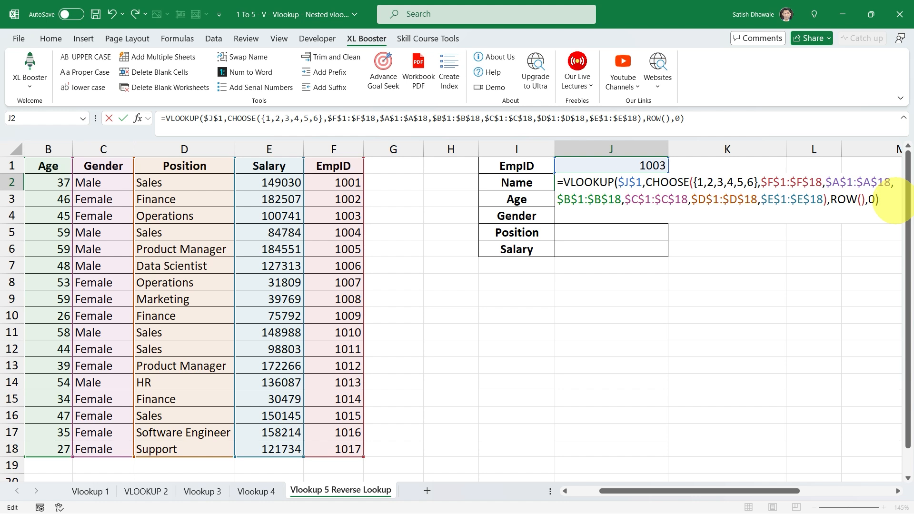
key("Return")
left_click(655, 180)
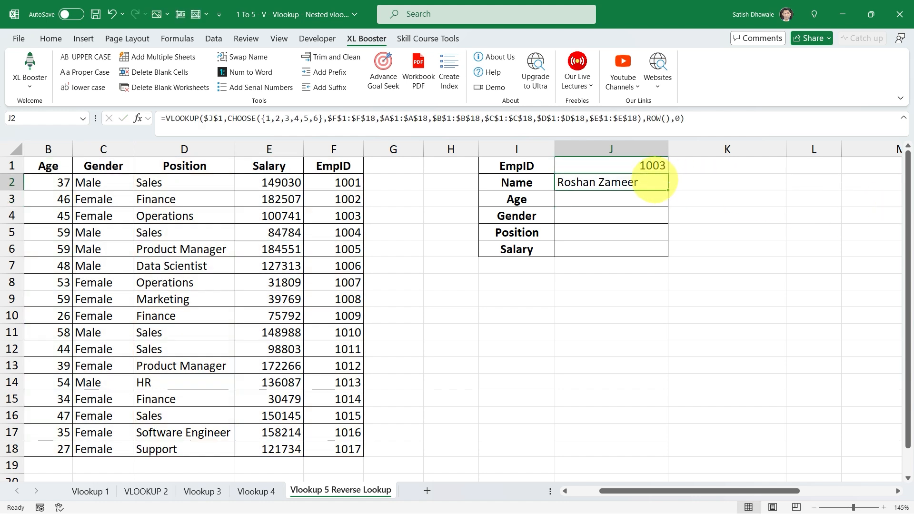
double_click(668, 190)
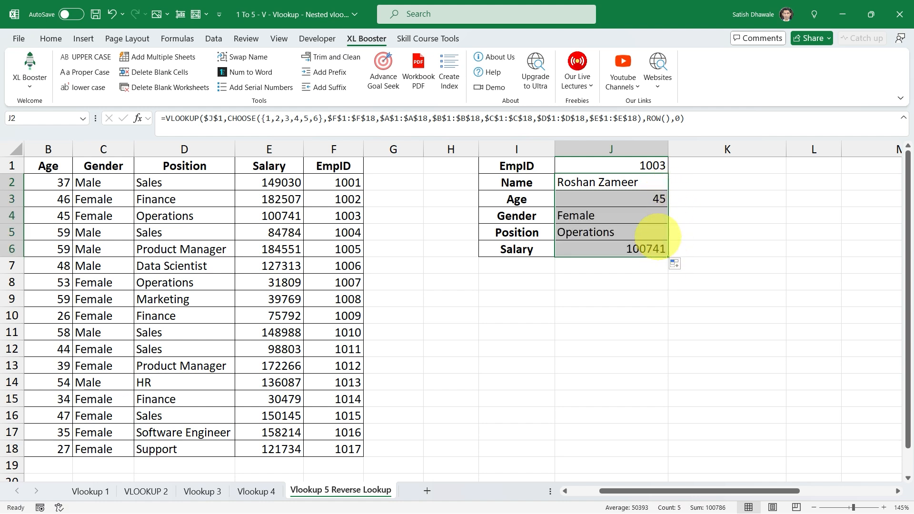
Step: Test the lookup by entering the employee ID from F6 in J1, and compare the results with that employee's record in row 6
left_click(655, 164)
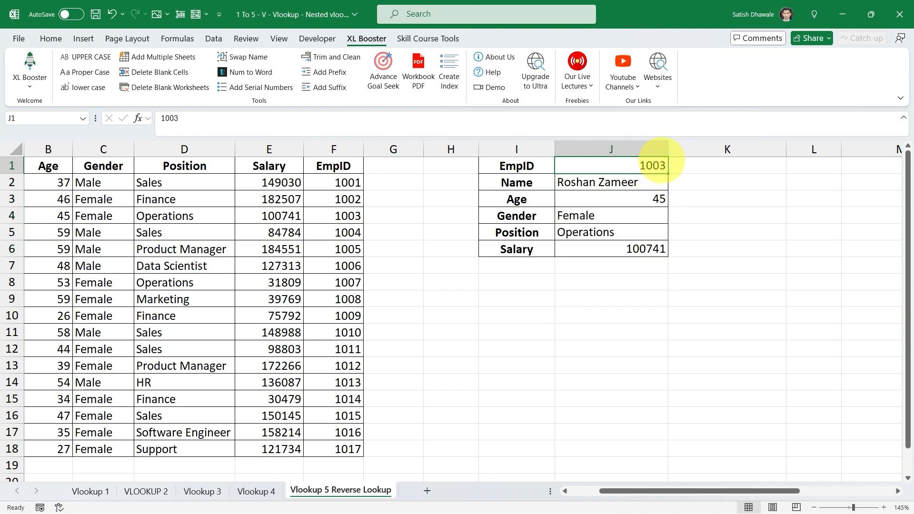
type("100")
key("Return")
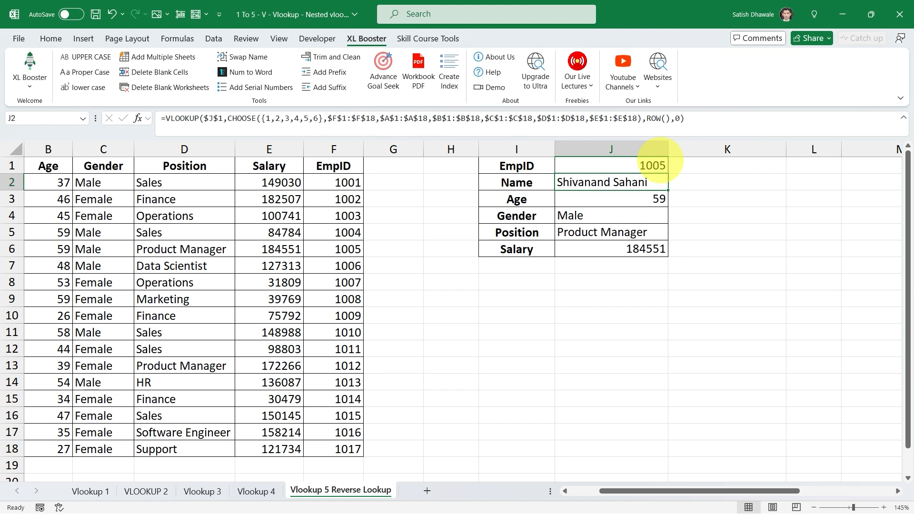
left_click(342, 248)
left_click_drag(342, 248, 5, 255)
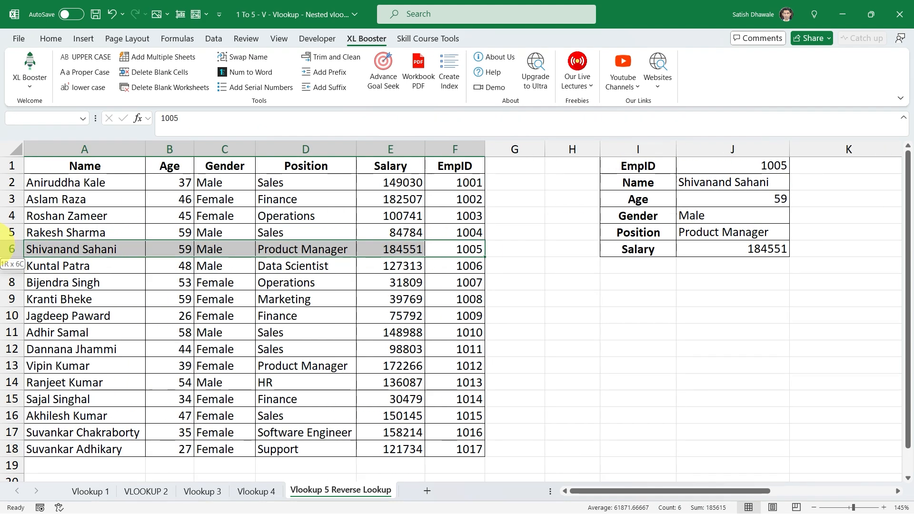
Step: Set the lookup EmpID in J1 to the employee ID from F11 and check the results against the record in row 11
left_click(742, 162)
type("1010")
key("Return")
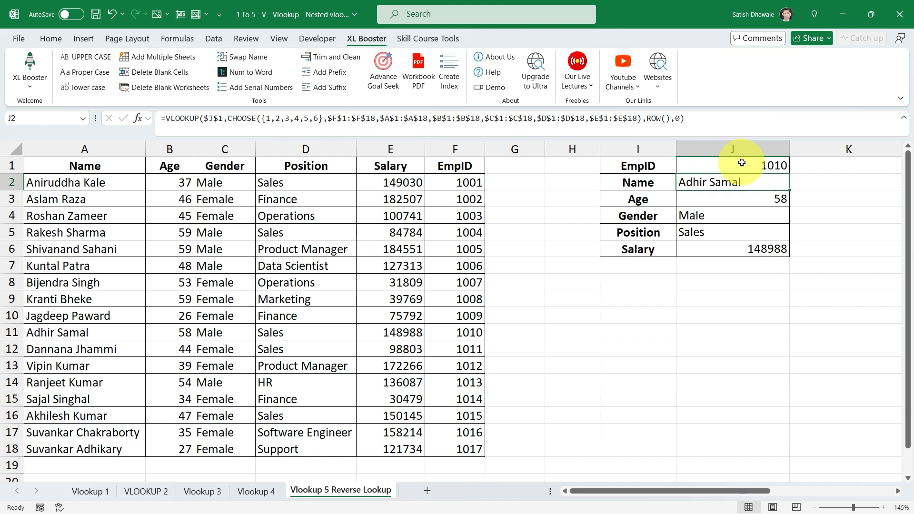
left_click_drag(464, 334, 57, 331)
left_click(452, 334)
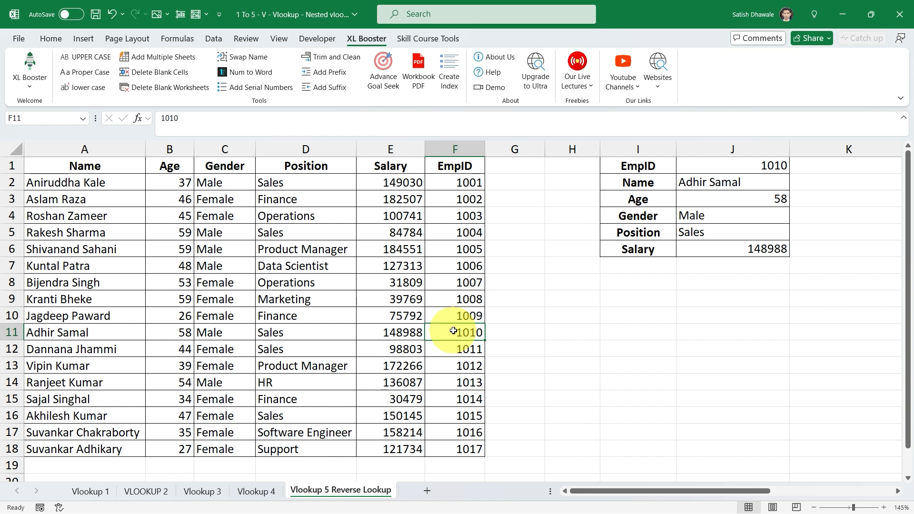
Step: Review the EmpID column F2:F18, the data columns before it, the results in J2:J6 and the completed formula in J2
left_click_drag(469, 182, 468, 449)
left_click(731, 183)
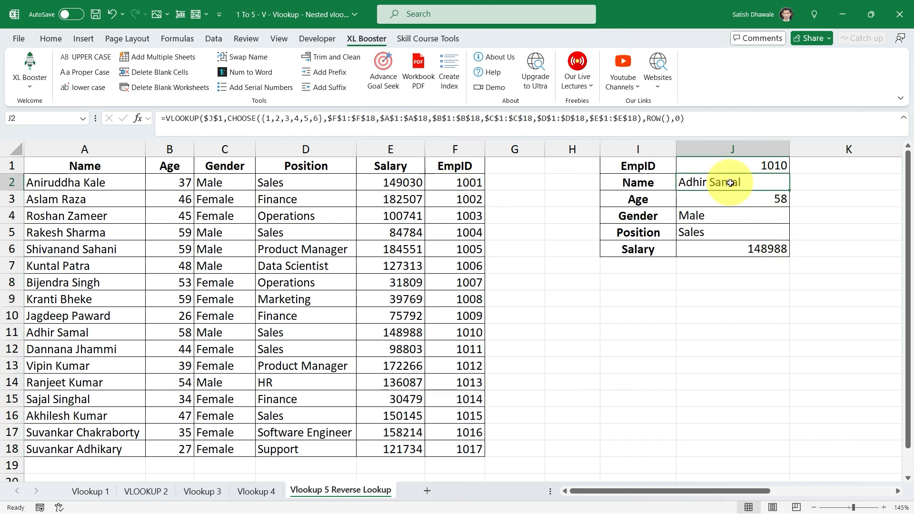
left_click_drag(305, 182, 103, 379)
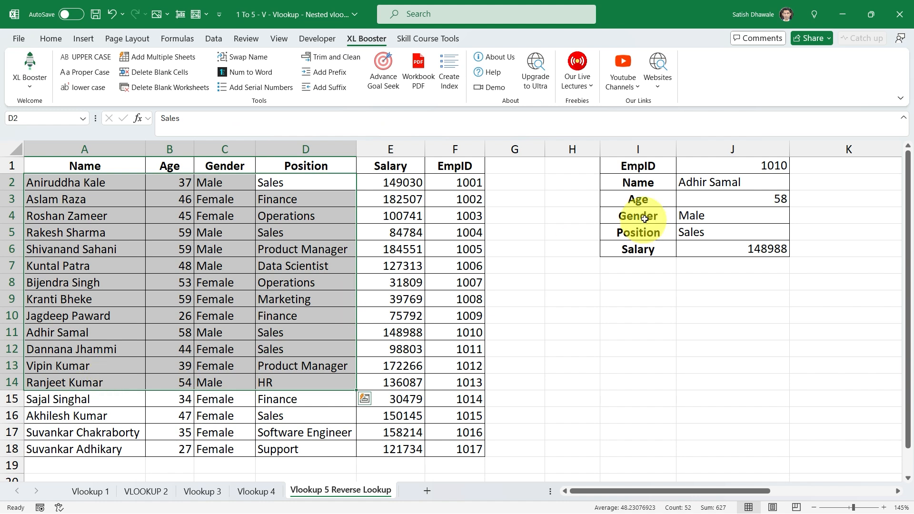
left_click_drag(716, 183, 727, 250)
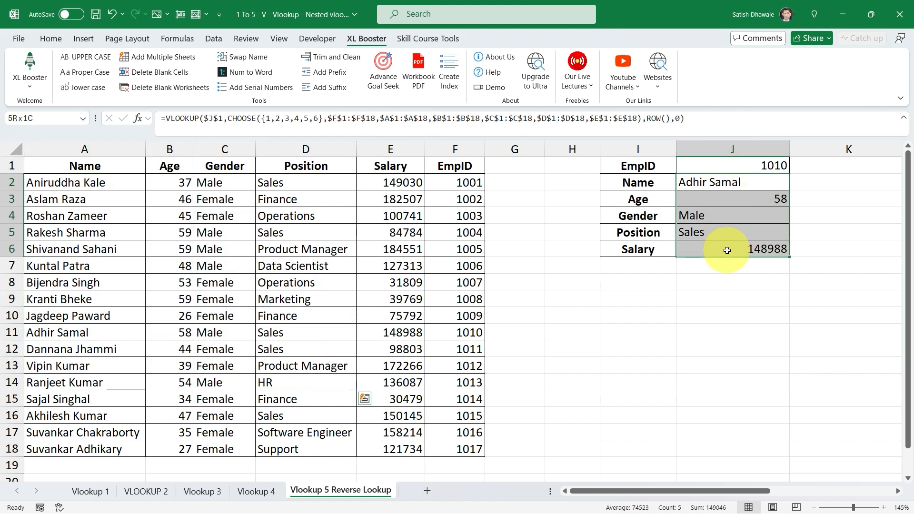
left_click(758, 181)
double_click(760, 183)
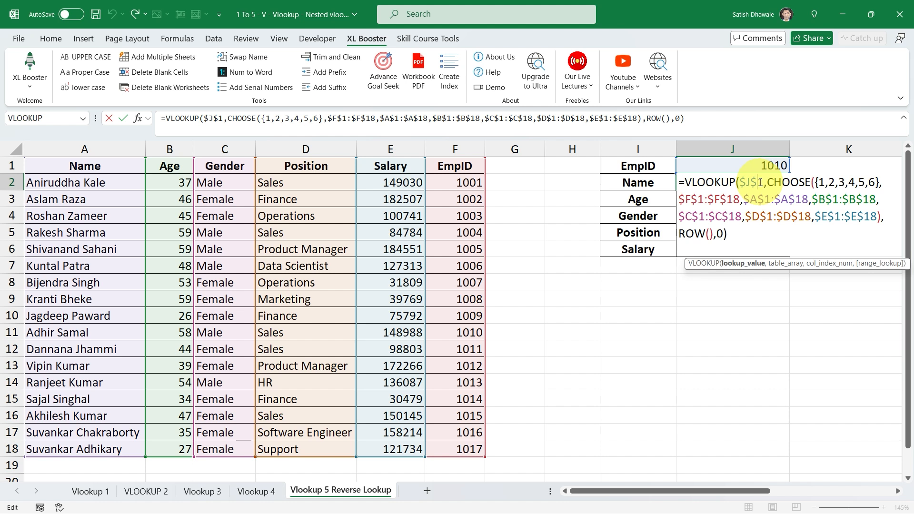
key("ctrl+Return")
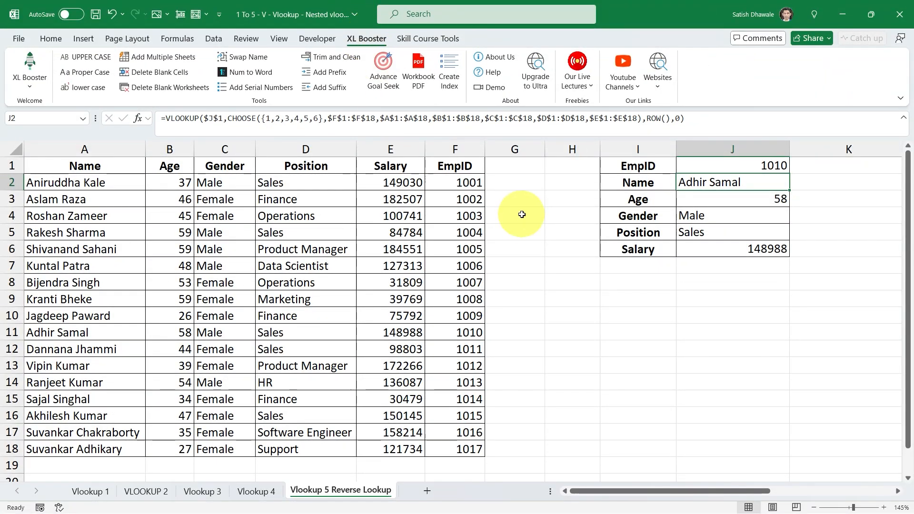
left_click(522, 231)
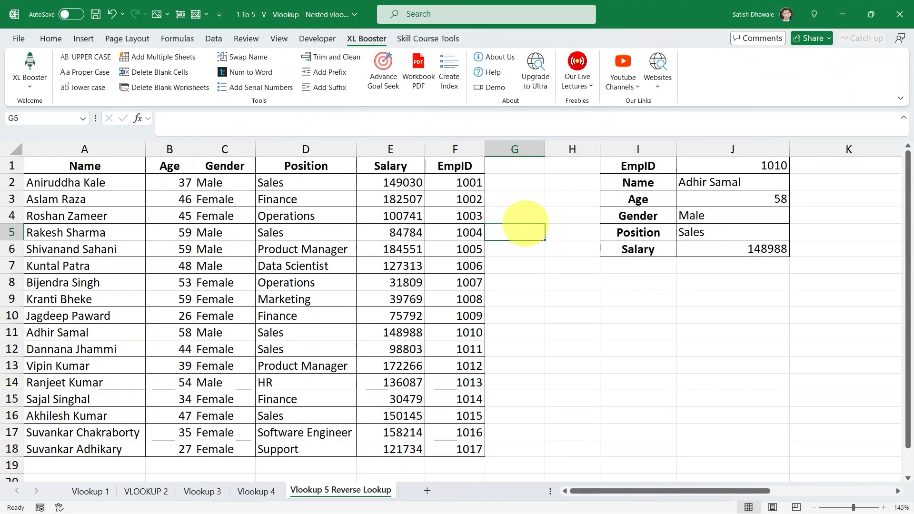